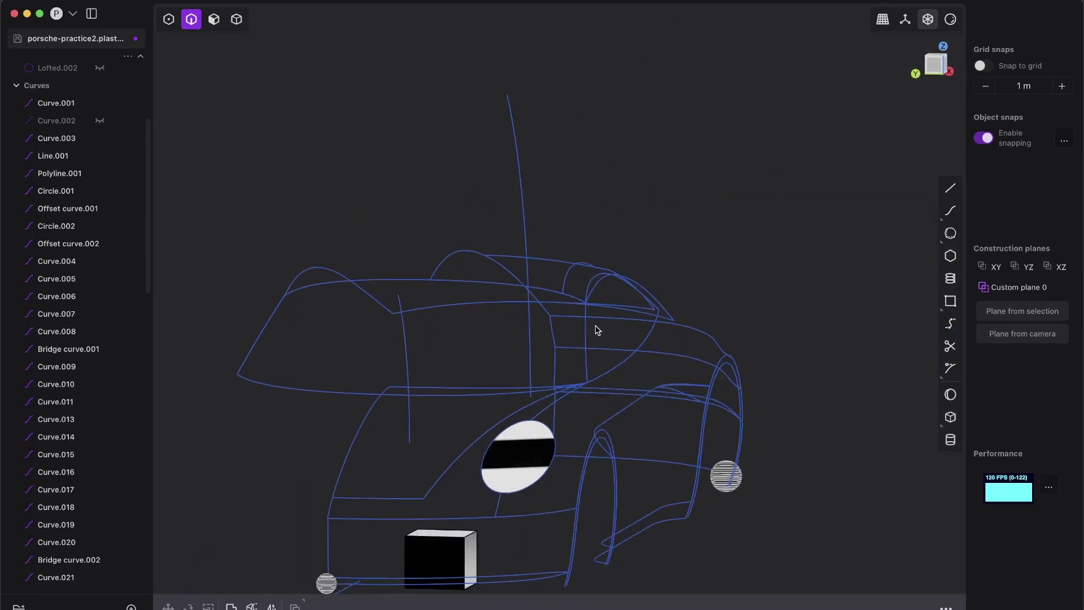
Collapse the list of curves and show the reference image empties behind the car wireframe
scroll(337, 446, "up", 3)
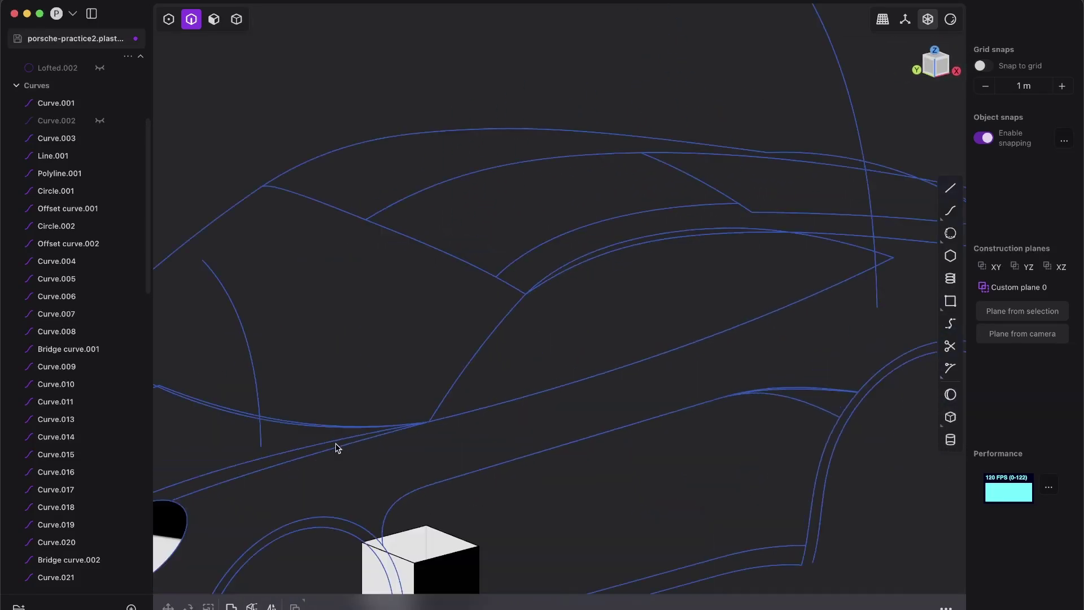
left_click(16, 85)
left_click(113, 264)
middle_click_drag(474, 395, 469, 365)
scroll(470, 364, "down", 4)
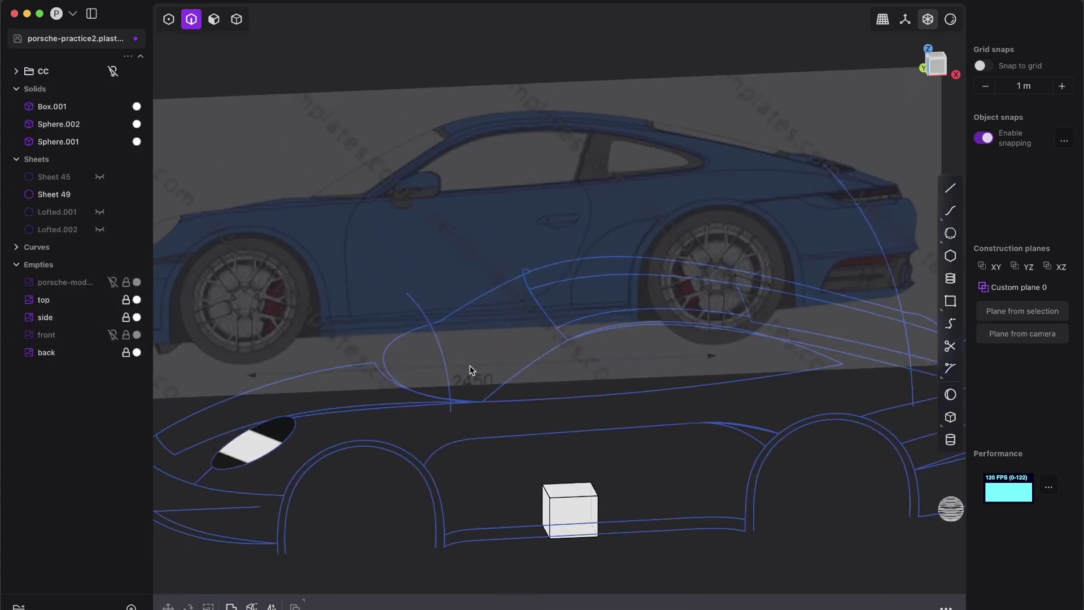
scroll(461, 249, "up", 3)
middle_click_drag(461, 253, 561, 197)
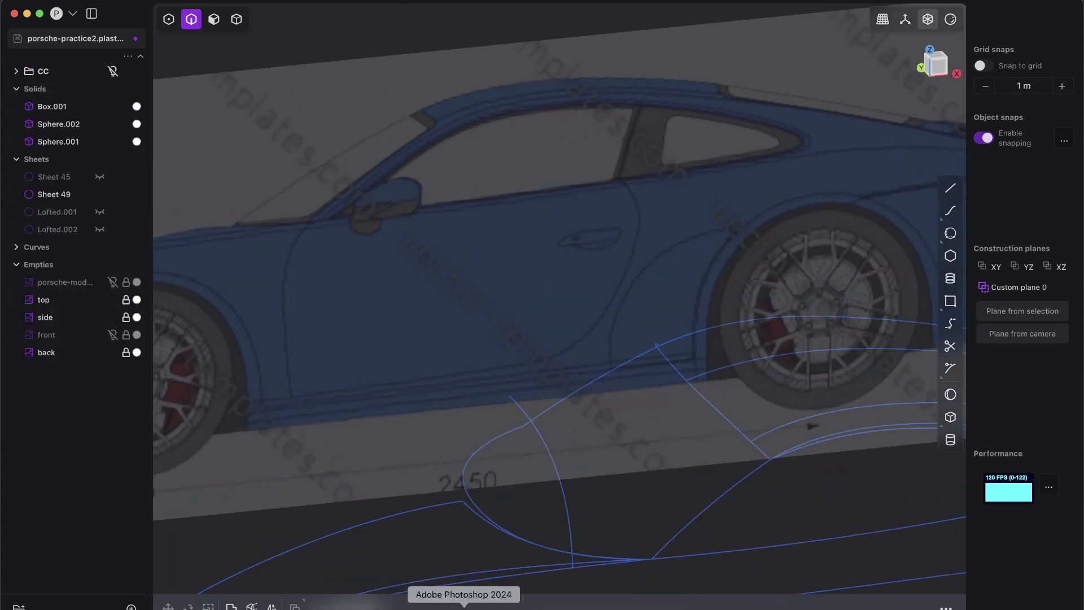
Switch to Photoshop and examine the side window, front pillar and mirror area in the Porsche reference photo
left_click(464, 608)
scroll(429, 322, "down", 4, "alt")
scroll(666, 308, "up", 5, "alt")
scroll(661, 306, "right", 2)
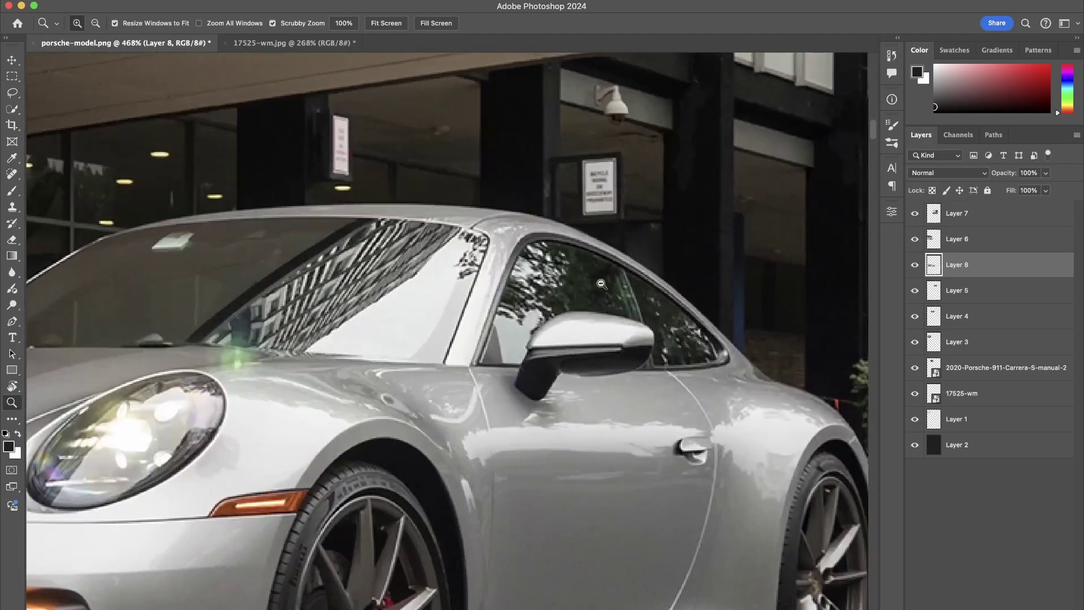
scroll(576, 262, "up", 2, "alt")
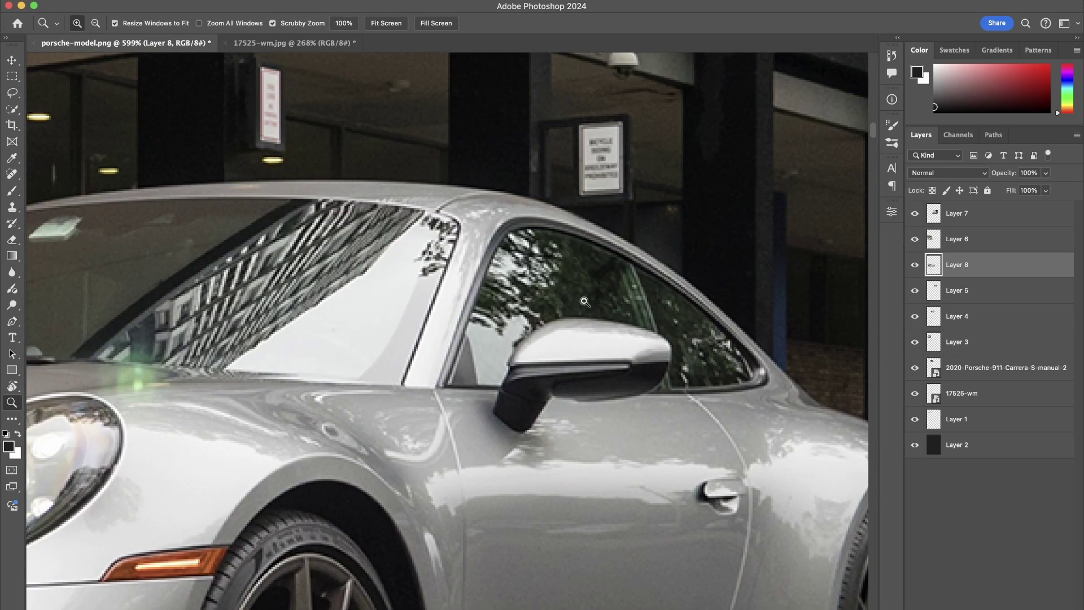
left_click_drag(522, 393, 690, 318)
scroll(481, 364, "down", 5, "alt")
Compare the side-window curves in Plasticity with the top and side reference images of the car in Photoshop
key("super+Tab")
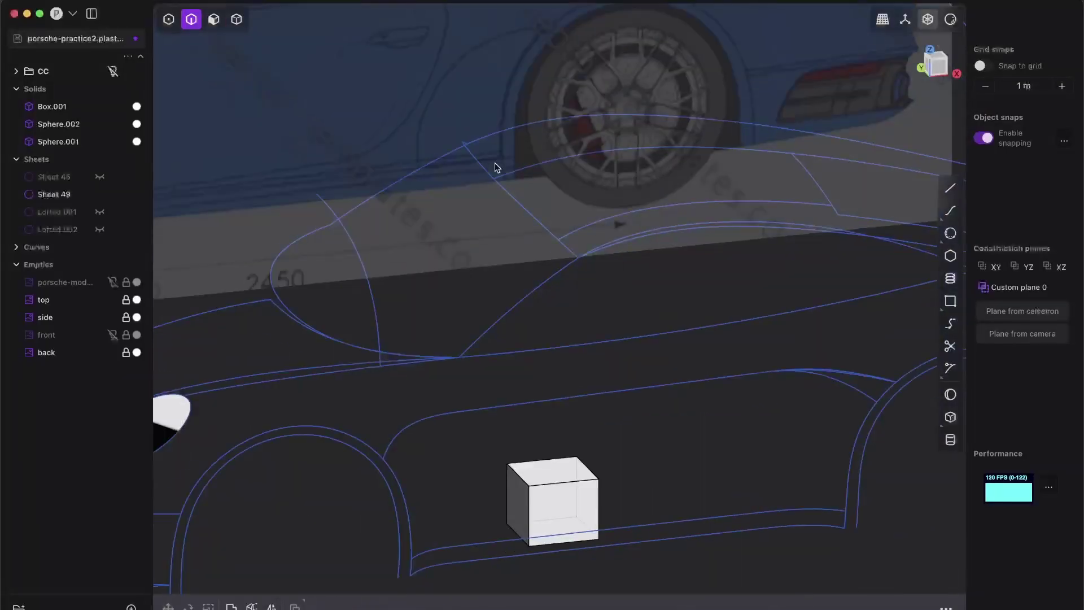
scroll(649, 267, "up", 1)
middle_click_drag(548, 271, 637, 242)
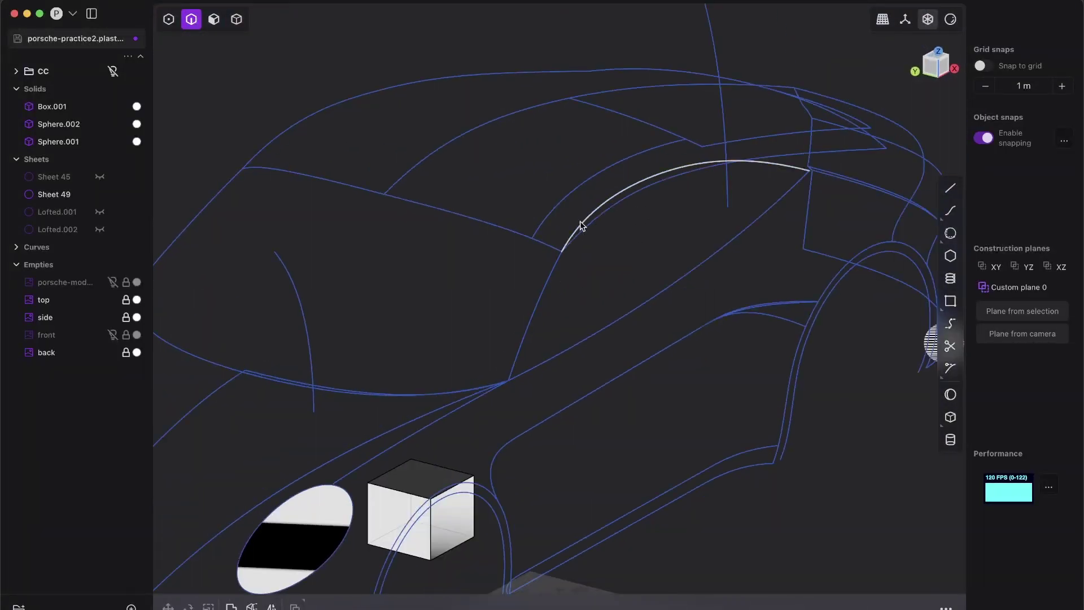
middle_click_drag(673, 538, 557, 553, "shift")
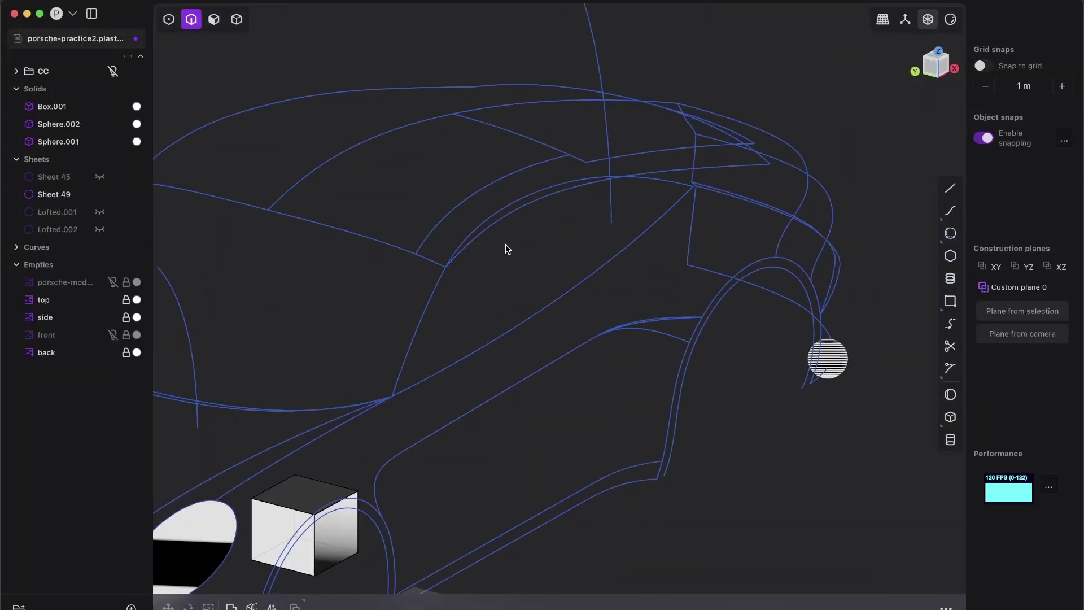
middle_click_drag(508, 249, 620, 358)
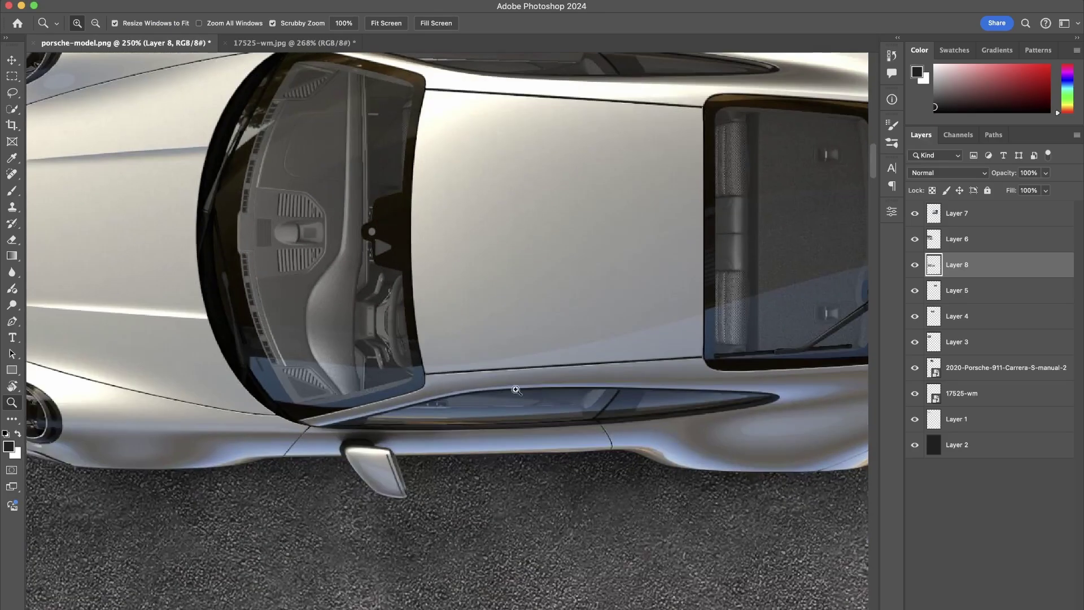
scroll(515, 390, "up", 15)
scroll(499, 377, "left", 7)
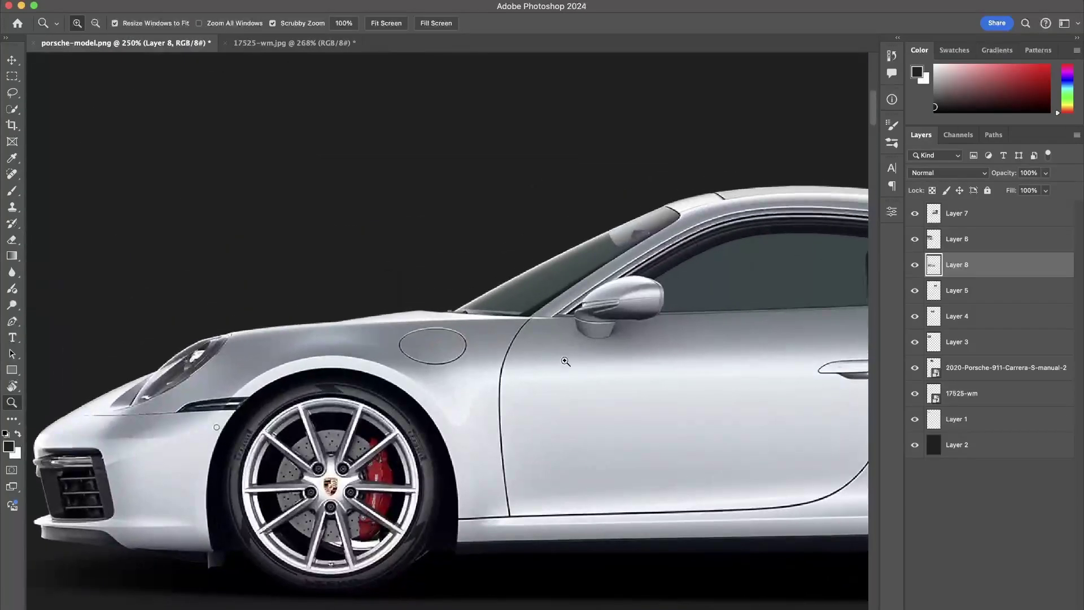
scroll(565, 361, "right", 3)
scroll(655, 223, "right", 5)
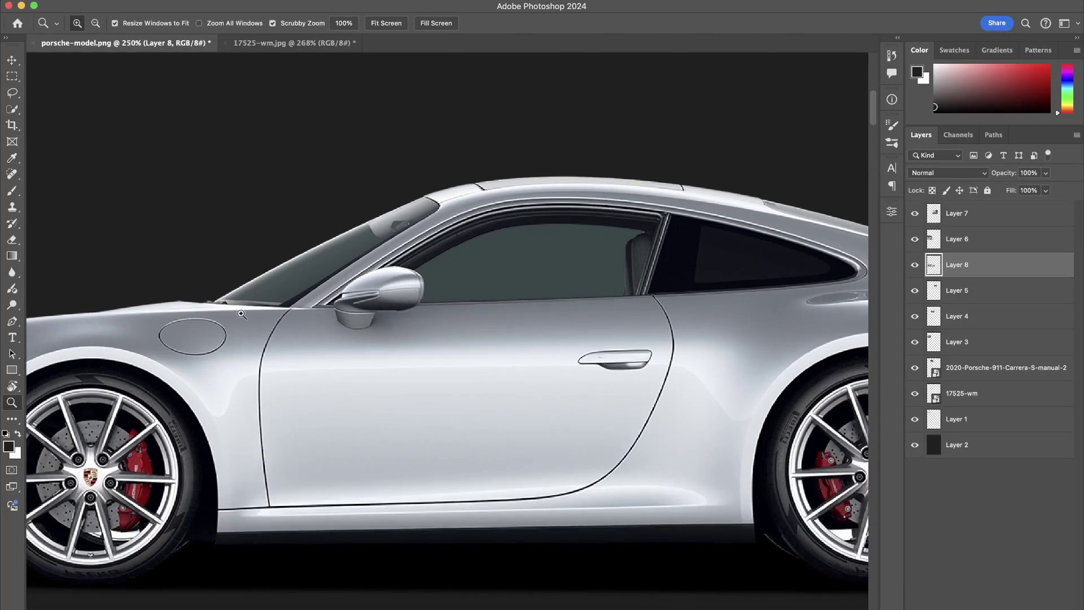
scroll(592, 290, "right", 3)
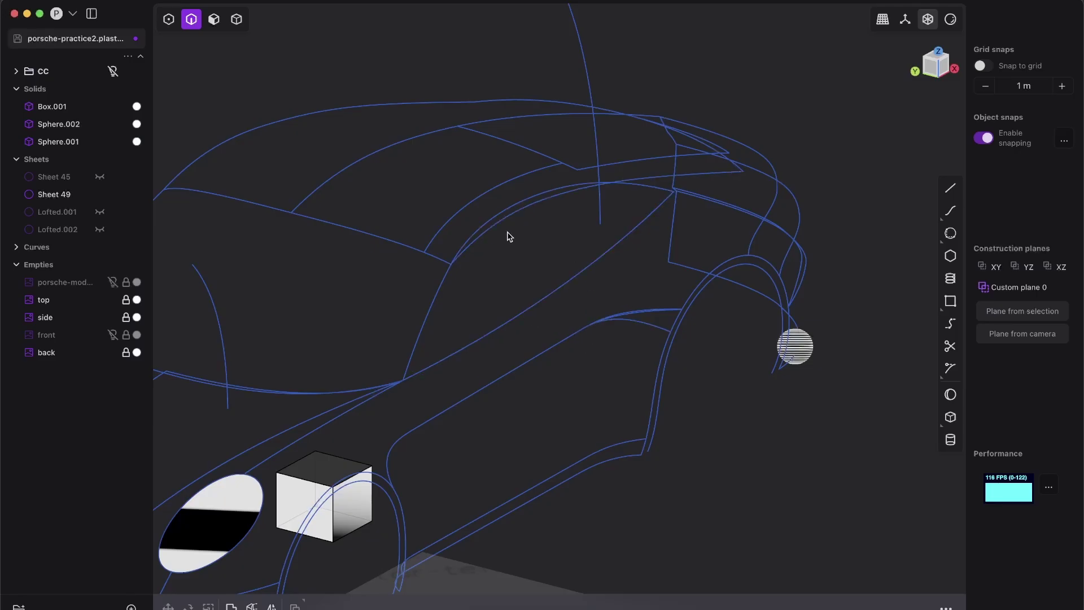
Try to patch the side-window opening bounded by its upper arc, front pillar and lower beltline curves
scroll(509, 235, "up", 3)
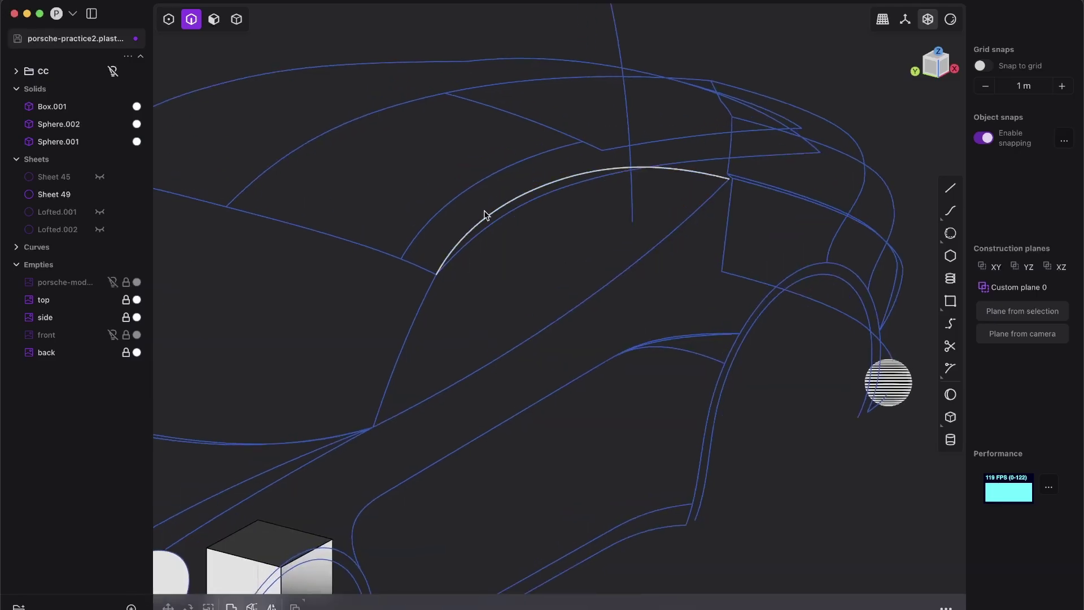
middle_click_drag(491, 224, 523, 204)
middle_click_drag(475, 231, 424, 260)
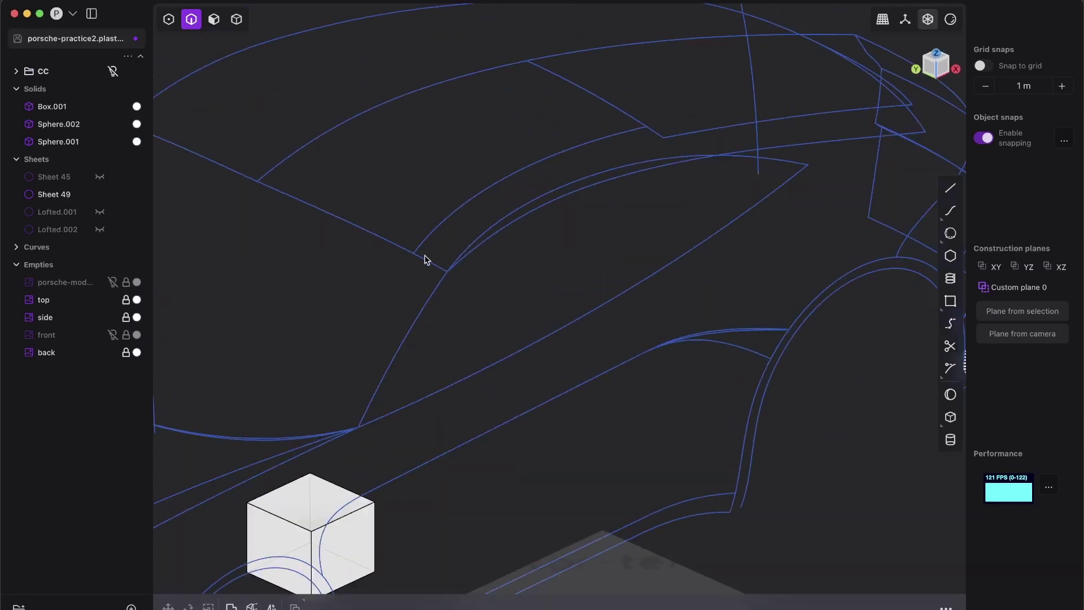
left_click(503, 219)
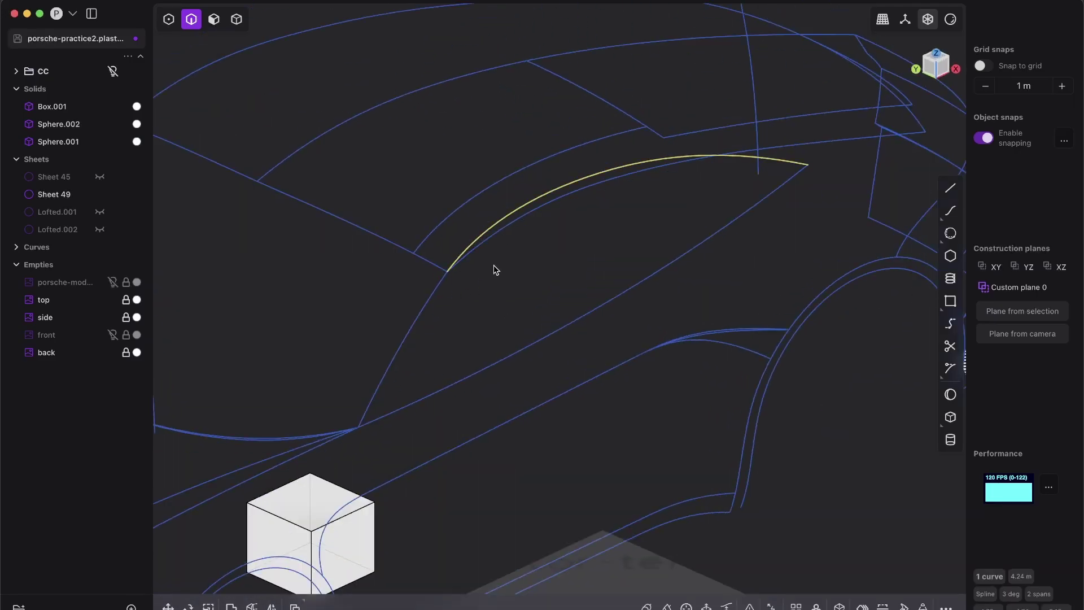
left_click(410, 330)
key("alt+p")
mouse_move(554, 319)
middle_mouse_down()
mouse_move(586, 293)
mouse_move(475, 290)
mouse_move(398, 333)
mouse_move(487, 322)
mouse_move(443, 269)
mouse_move(506, 256)
mouse_move(539, 322)
middle_mouse_up()
scroll(487, 322, "up", 3)
key("Escape")
Try refitting the three side-window curves at 0.00100 tolerance and patching the opening, and undo the changes
left_click(903, 605)
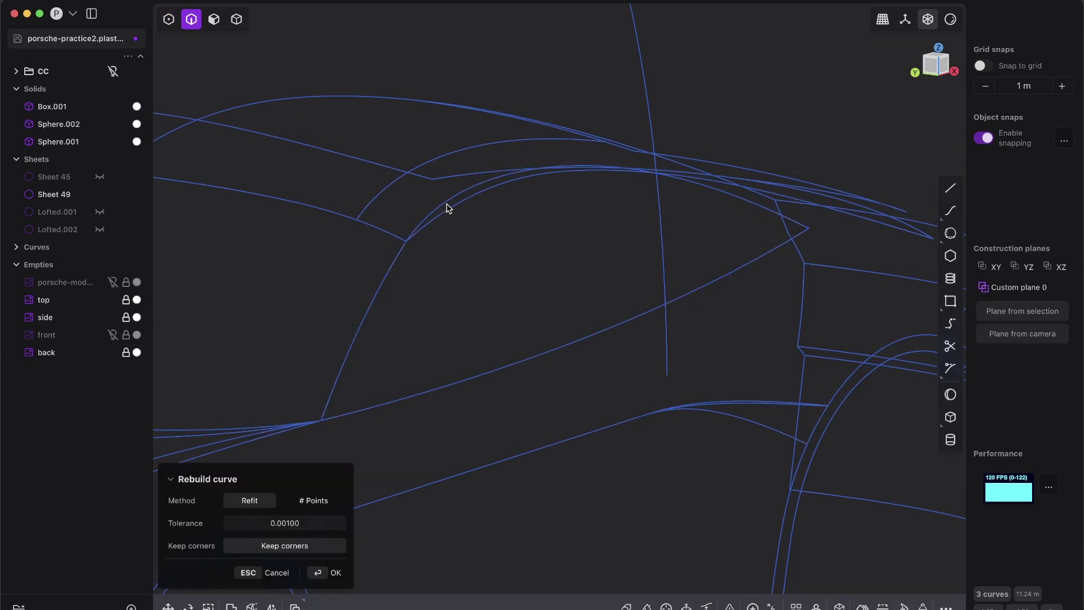
key("Return")
key("alt+p")
middle_click_drag(513, 253, 548, 258)
scroll(506, 214, "up", 5)
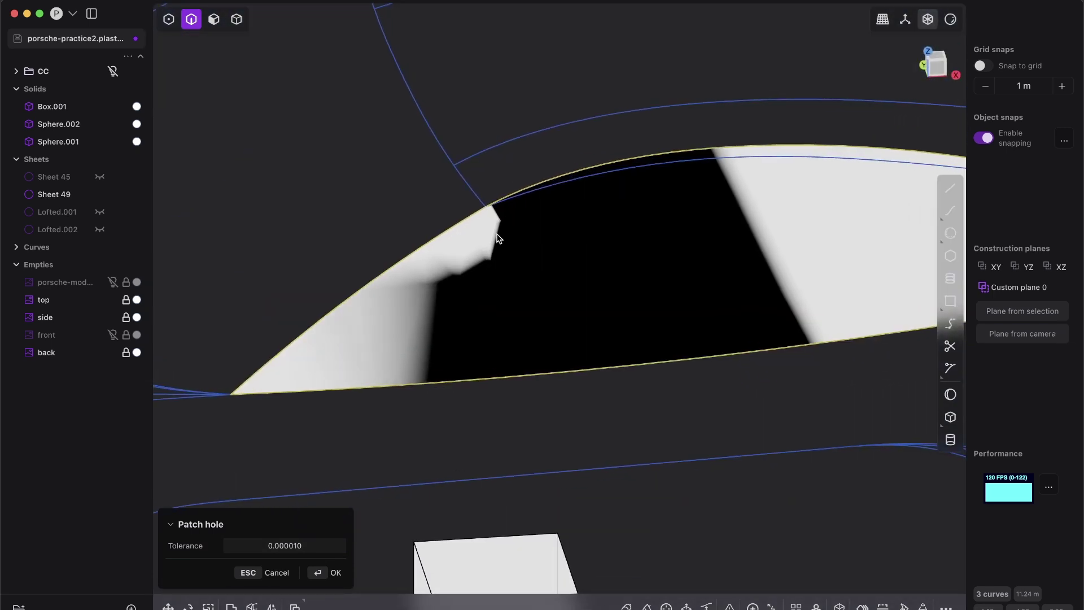
scroll(494, 241, "down", 8)
middle_click_drag(493, 242, 612, 205)
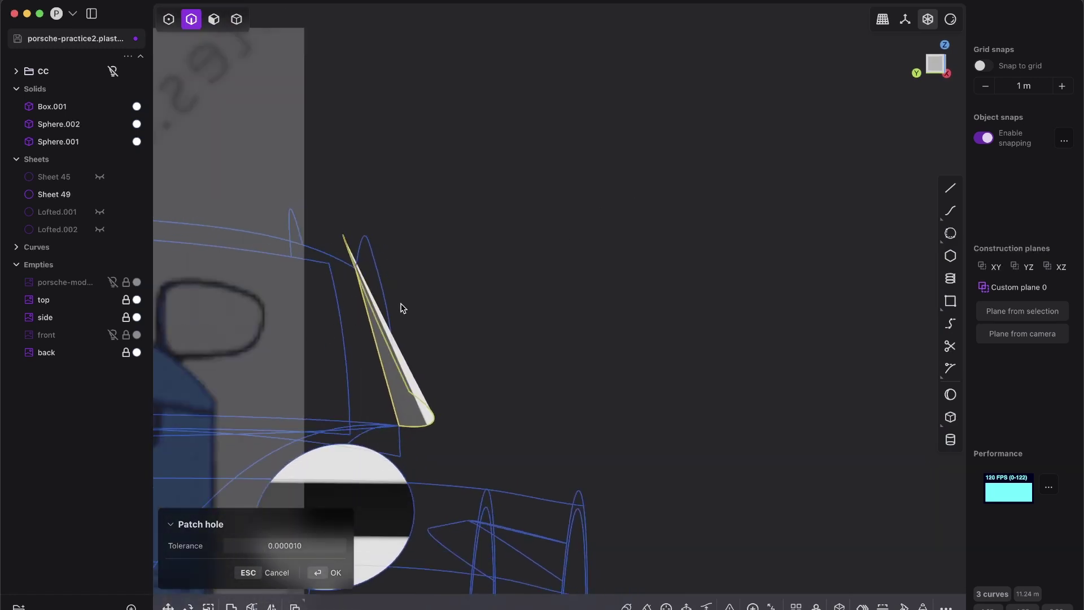
middle_click_drag(401, 304, 559, 215)
key("Escape")
key("super+z")
key("super+z")
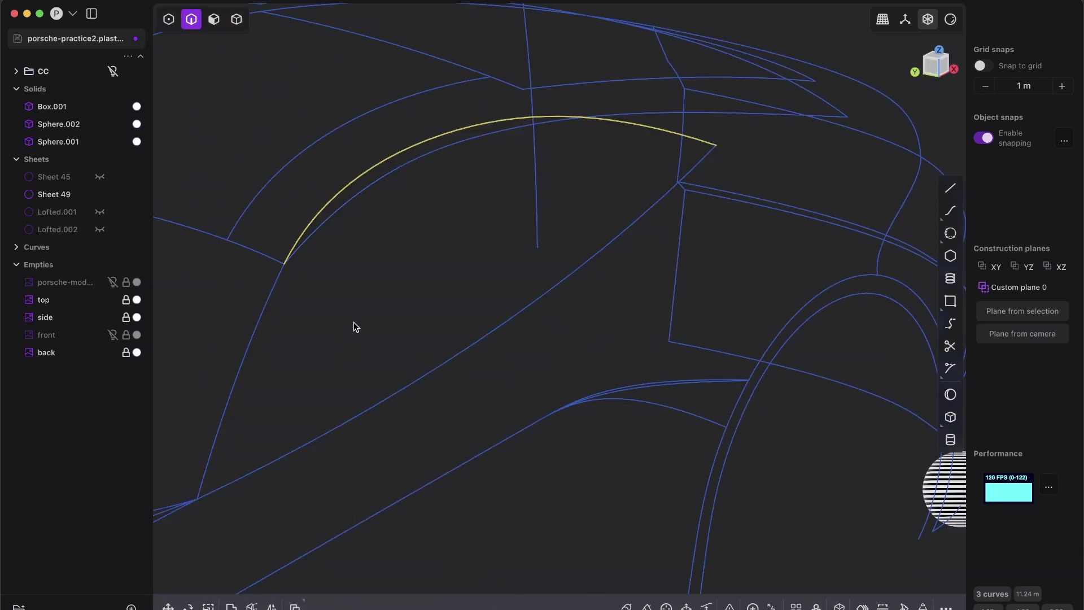
Draw a straight section line across the side window from its upper arc to the lower beltline curve
key("1")
middle_click_drag(278, 309, 355, 282, "shift")
key("shift+a")
left_click(413, 164)
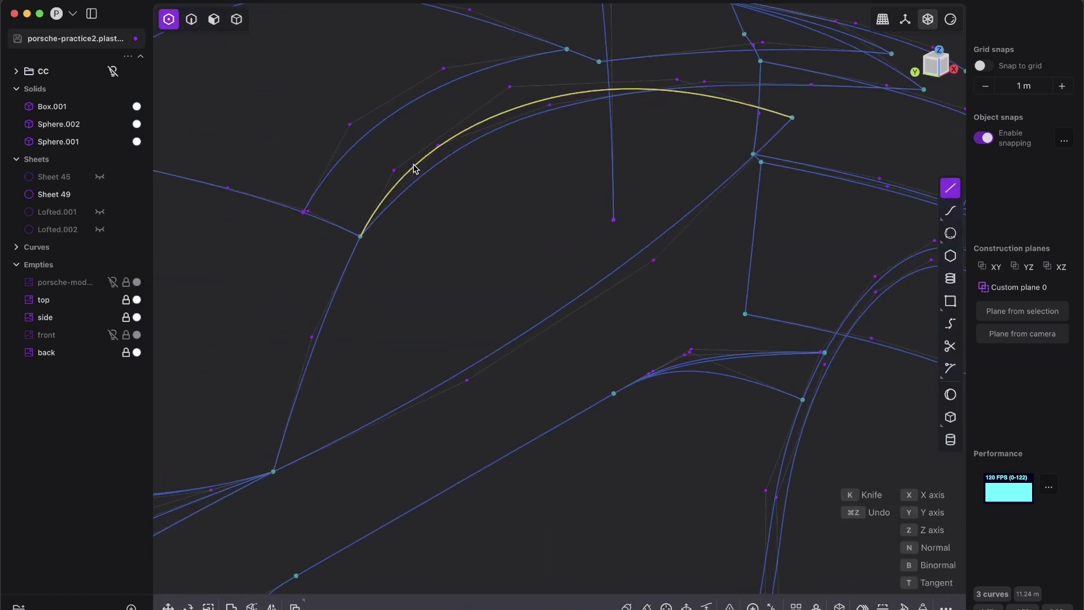
left_click(416, 169)
left_click(506, 339)
middle_click_drag(506, 339, 608, 263)
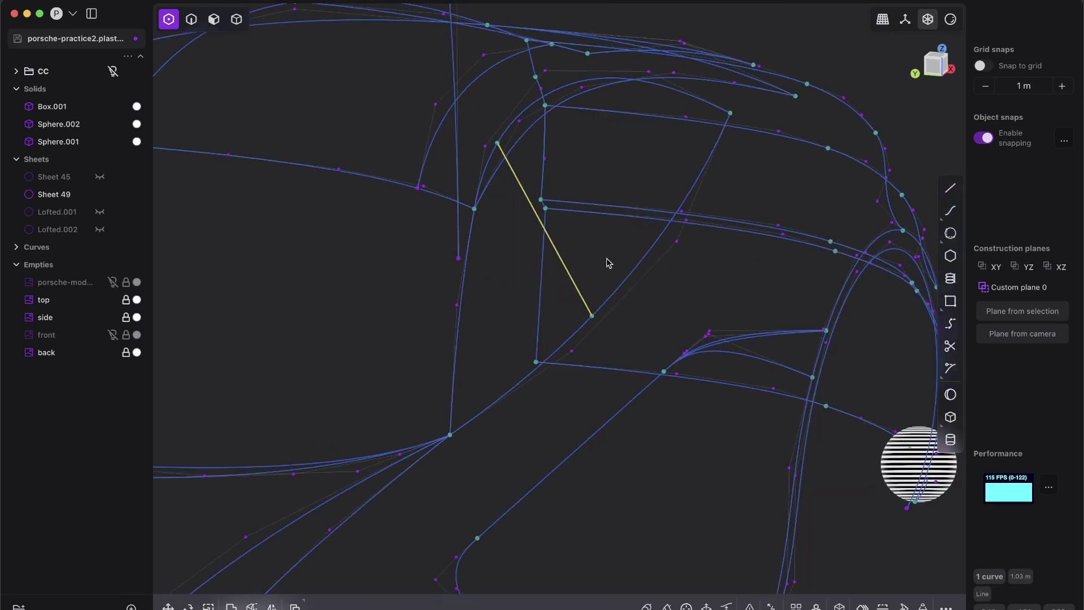
Move the midpoint of the side-window section line outward to bow it into a curve
left_click(624, 247)
middle_click_drag(598, 209, 723, 237)
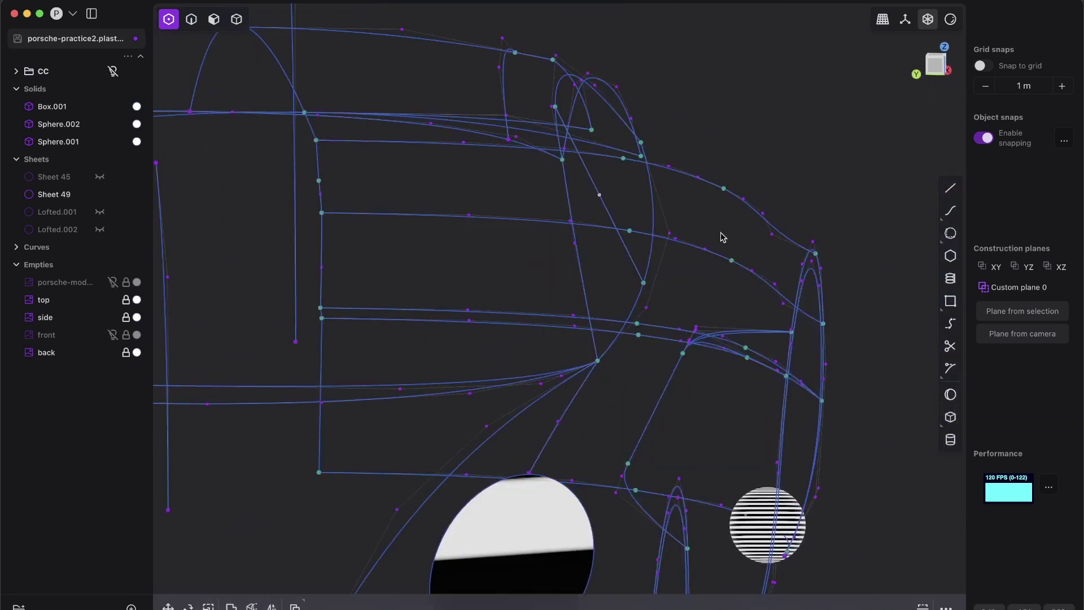
key("g")
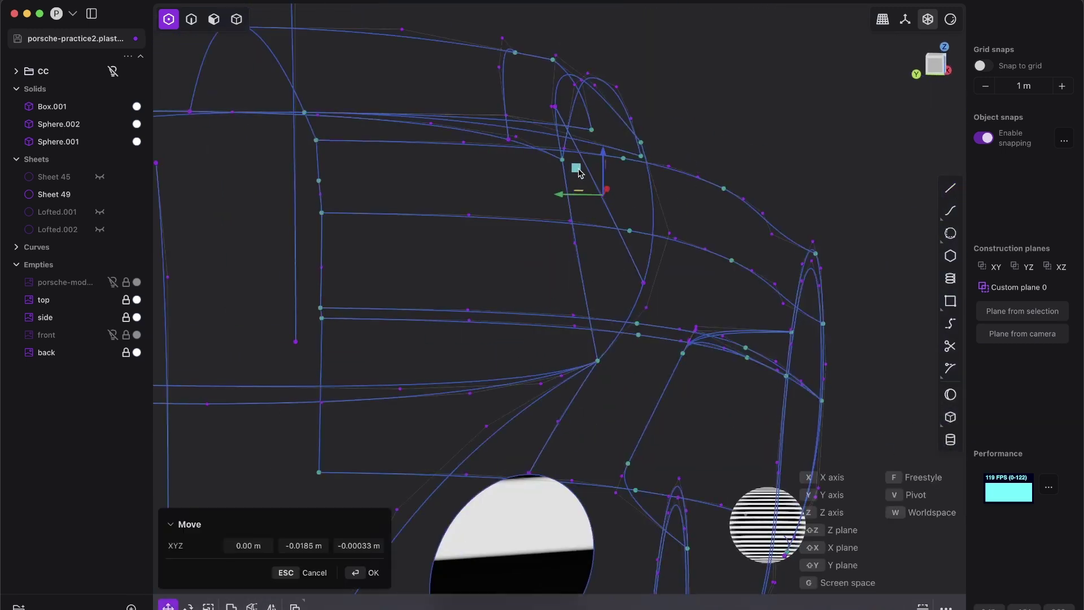
left_click_drag(578, 168, 589, 156)
right_click(639, 165)
middle_click_drag(640, 165, 645, 304)
Try to loft the side window between its lower and upper curves, using the bowed section and front pillar curve as guides
key("2")
left_click(567, 203)
left_click(553, 149)
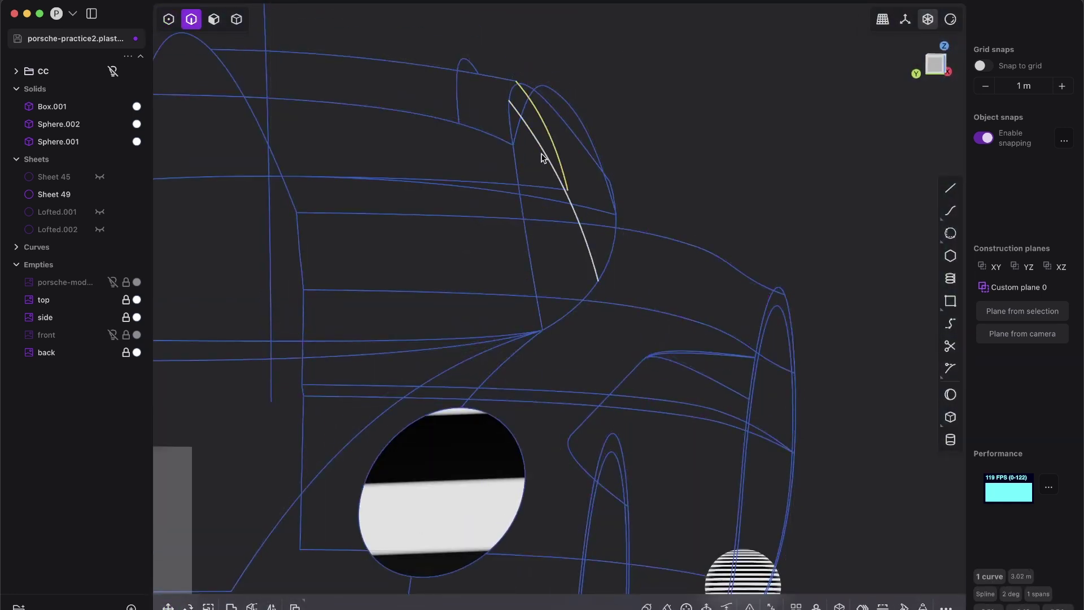
middle_click_drag(581, 297, 530, 302)
left_click(530, 303)
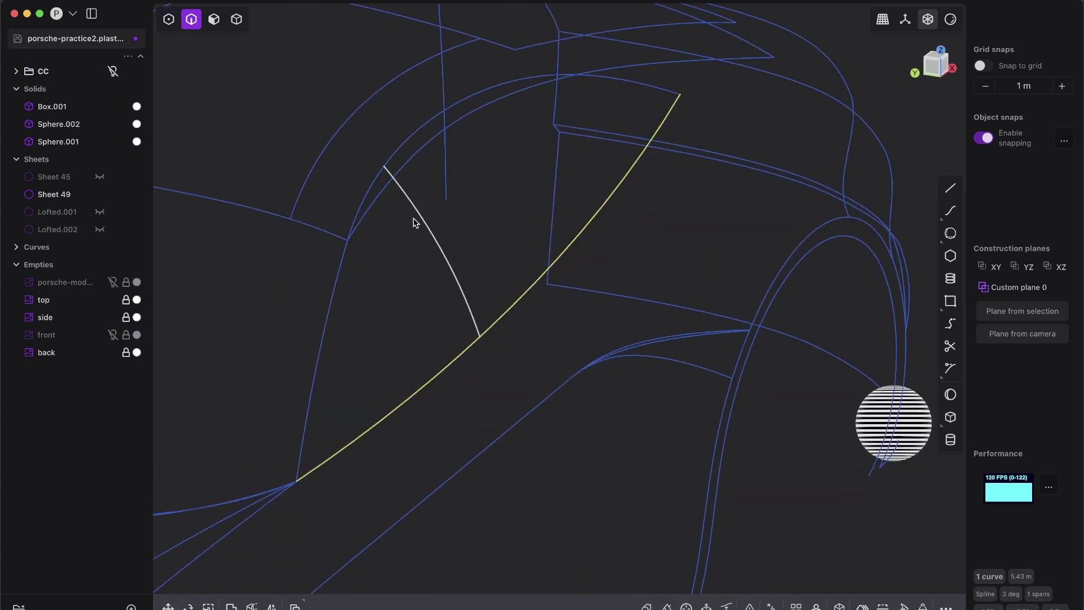
left_click(419, 139, "shift")
key("l")
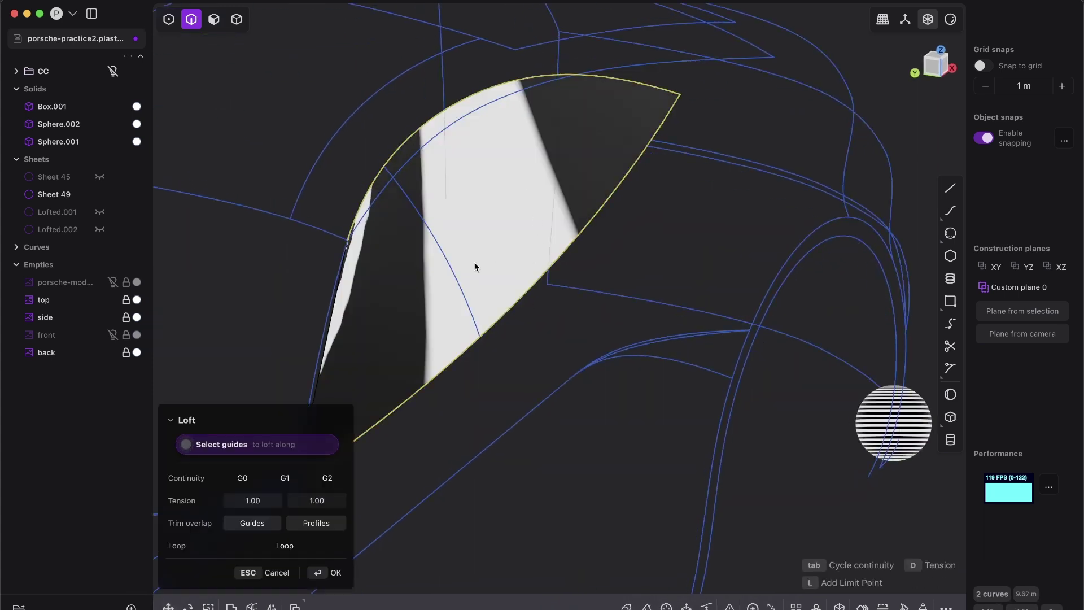
middle_click_drag(436, 245, 462, 263)
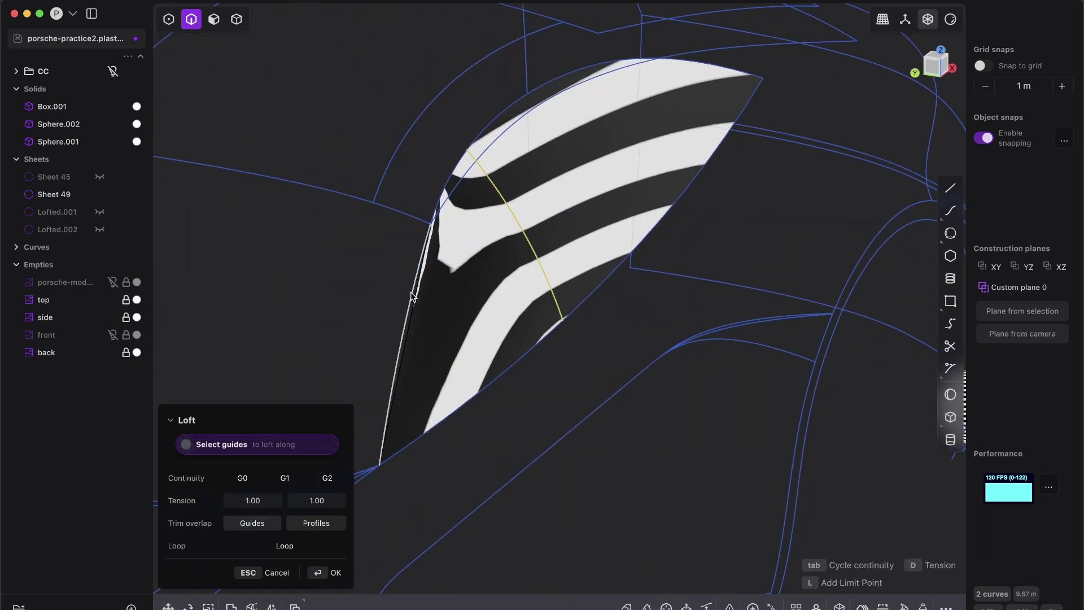
middle_click_drag(411, 296, 540, 152)
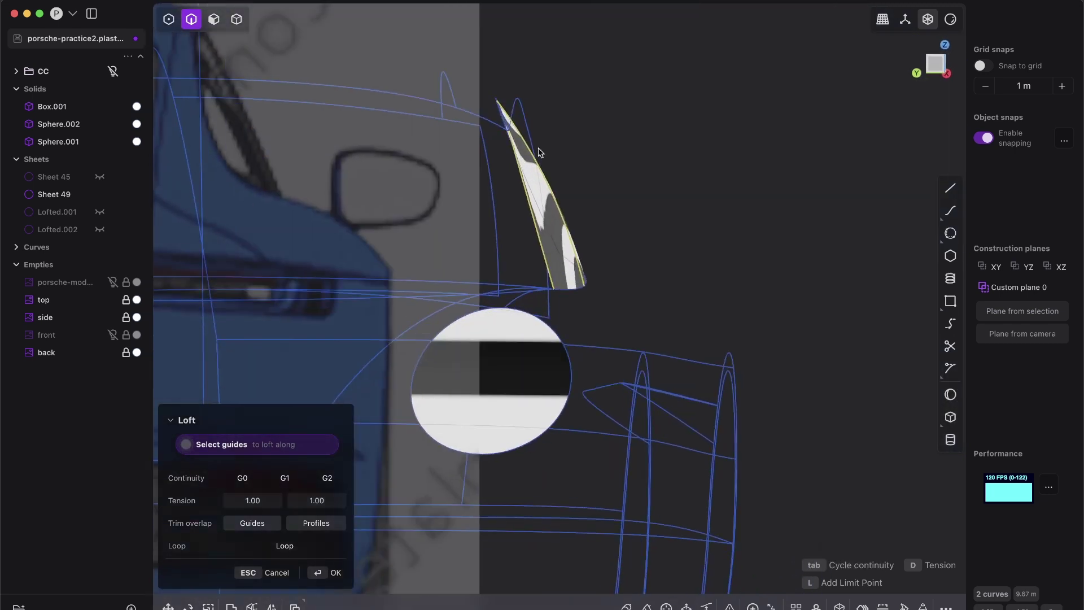
middle_click_drag(556, 259, 445, 269)
scroll(504, 300, "down", 3)
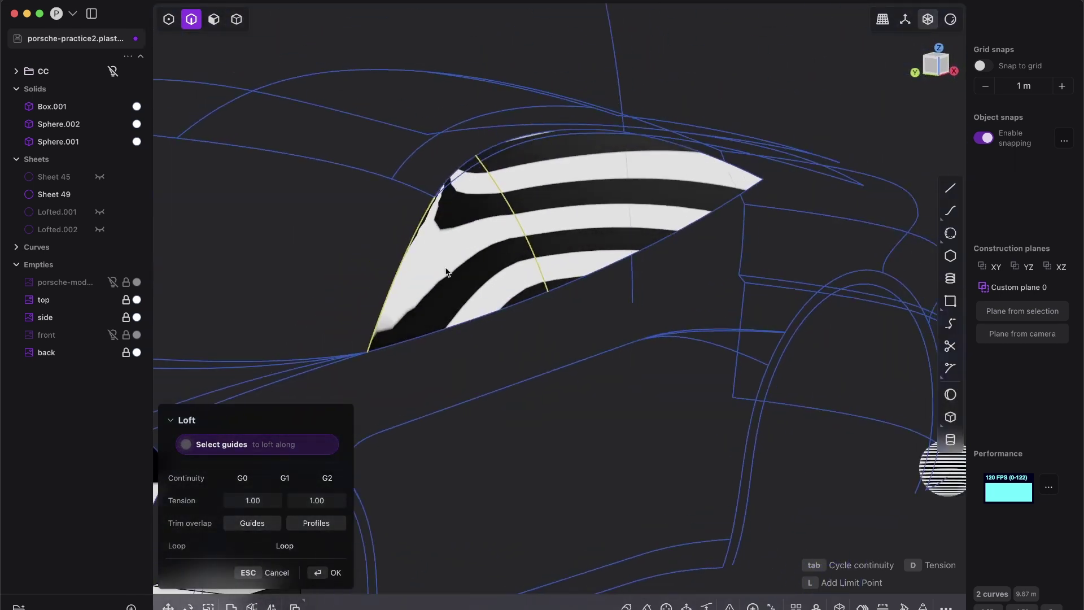
scroll(446, 269, "up", 3)
middle_click_drag(510, 262, 447, 244)
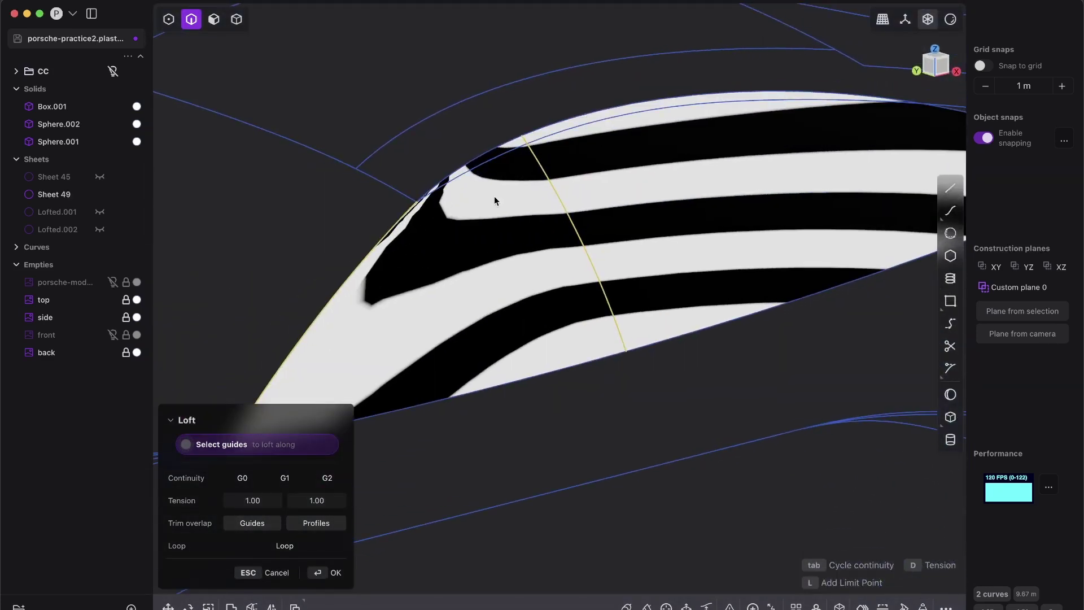
key("Escape")
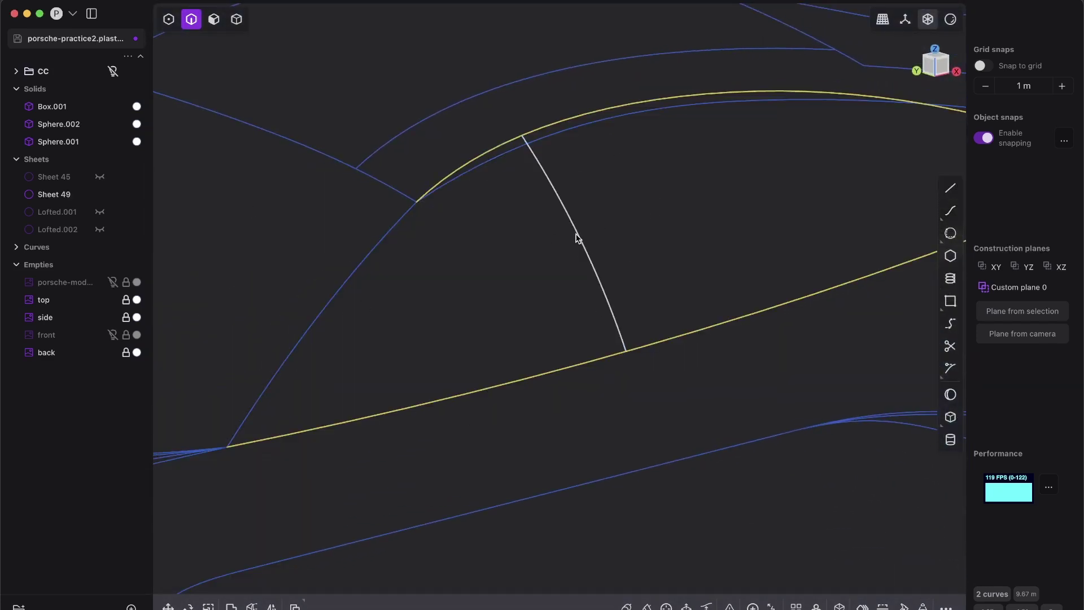
Delete the bowed section curve from the side-window opening
key("Escape")
left_click_drag(587, 256, 558, 174)
key("x")
scroll(474, 249, "down", 3)
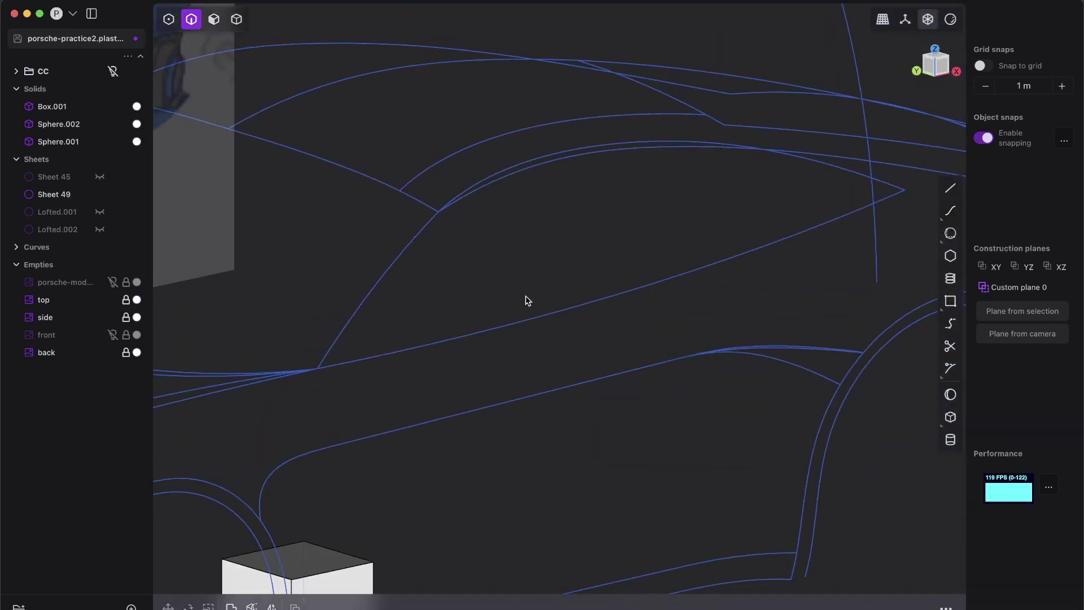
Loft a sheet between the two freestanding arcs located ahead of and behind the side window
scroll(603, 275, "down", 4)
scroll(562, 249, "down", 2)
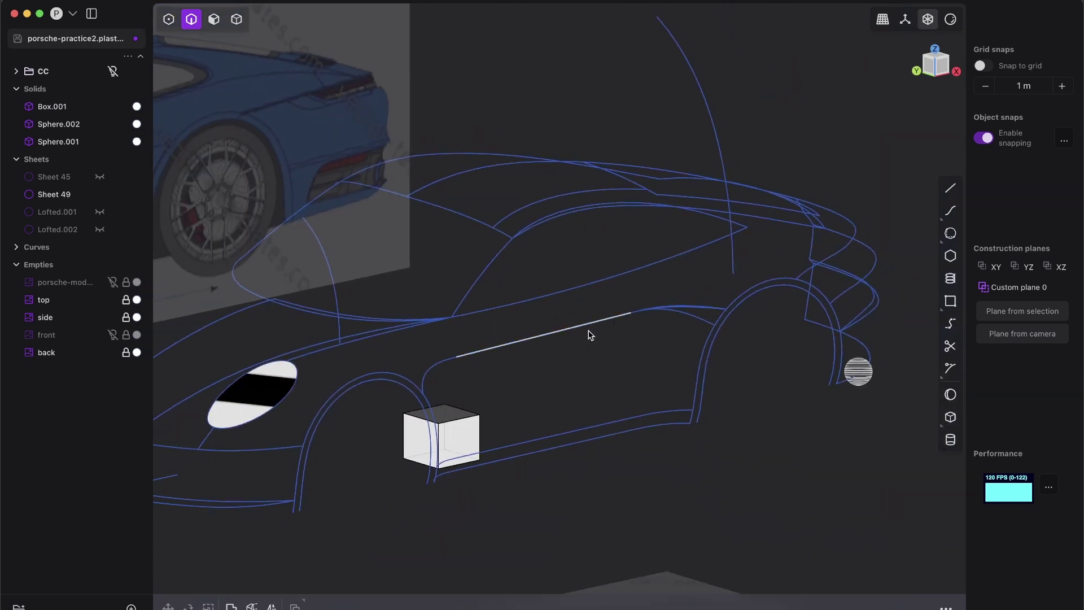
left_click(935, 79)
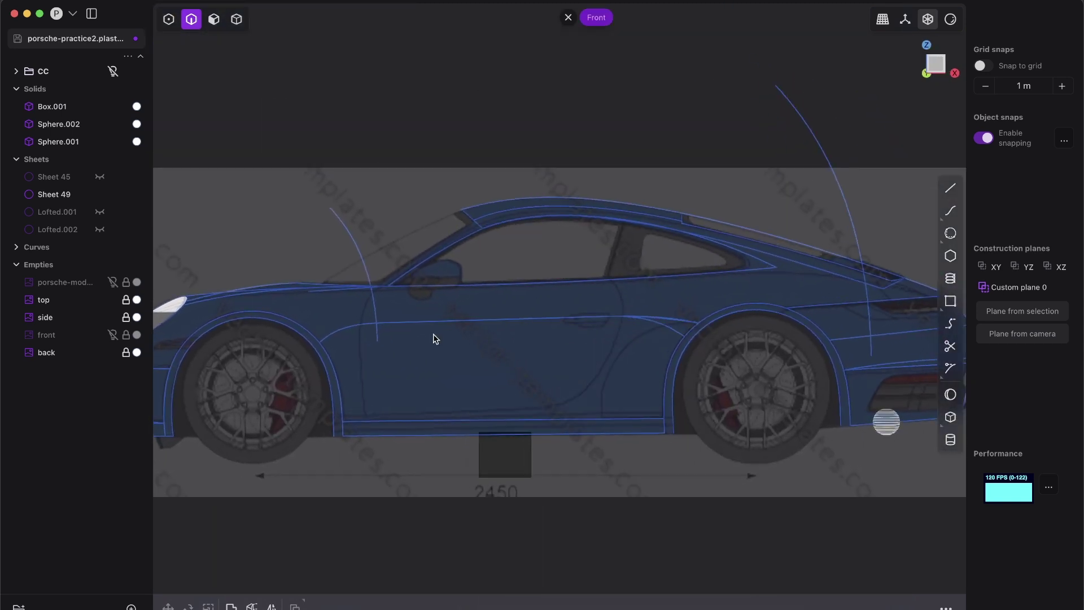
left_click(365, 248)
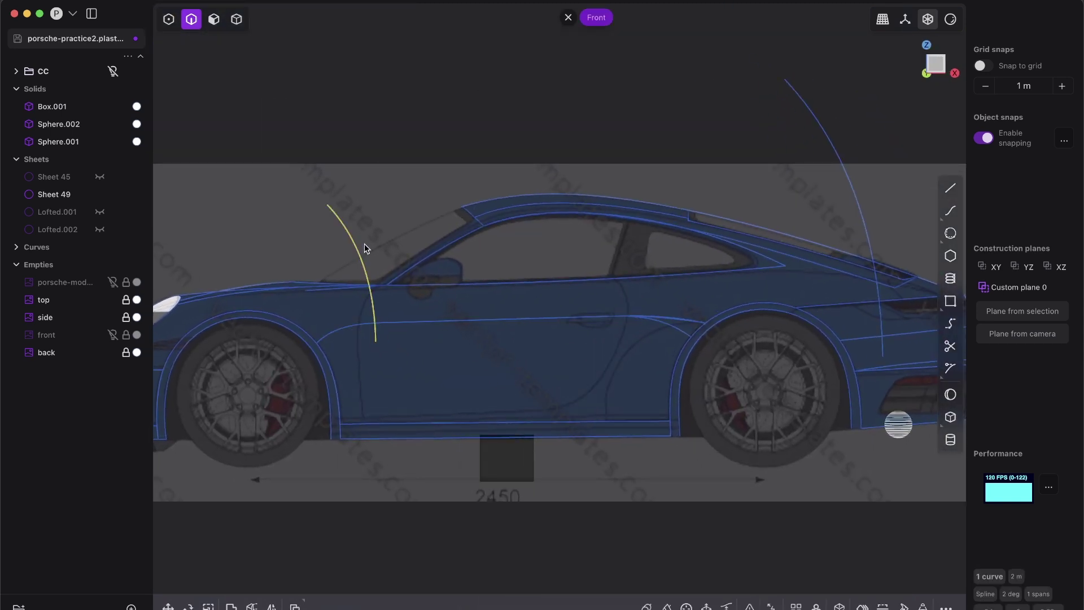
left_click(847, 208)
middle_click_drag(612, 225, 339, 316)
key("l")
middle_click_drag(503, 329, 547, 429)
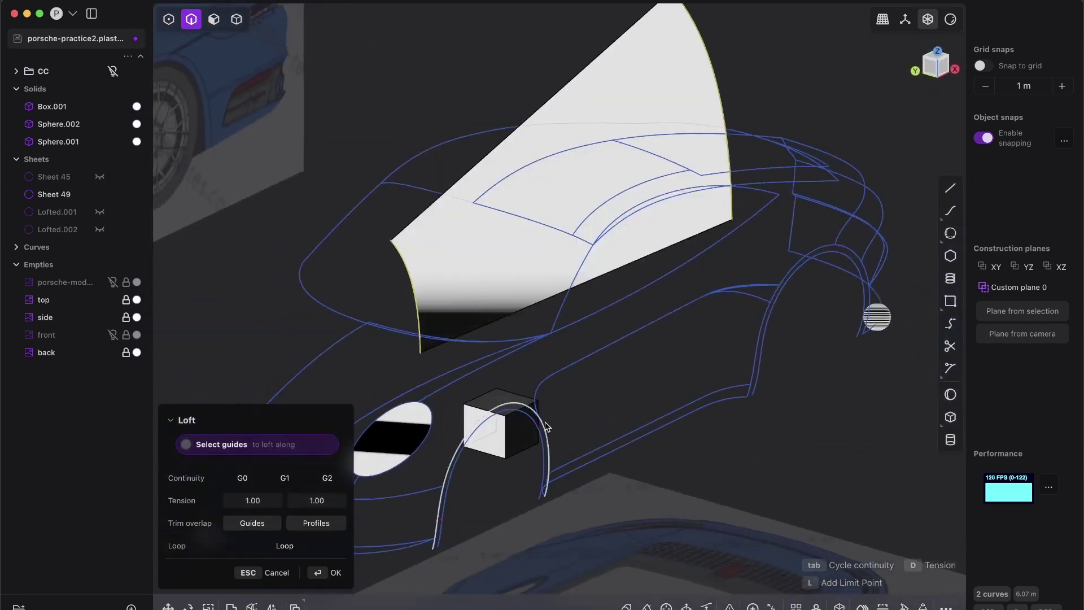
key("Return")
Change the viewport matcap to the glossy red material and clear the lofted sheet's selection
mouse_move(951, 32)
left_click(915, 75)
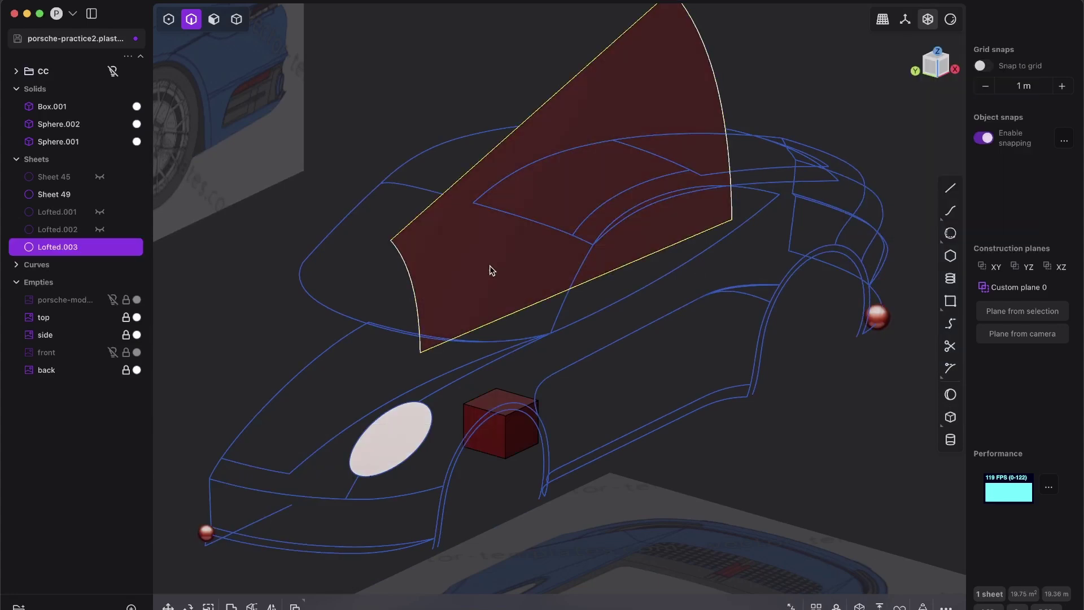
left_click(796, 121)
middle_click_drag(575, 265, 574, 298, "shift")
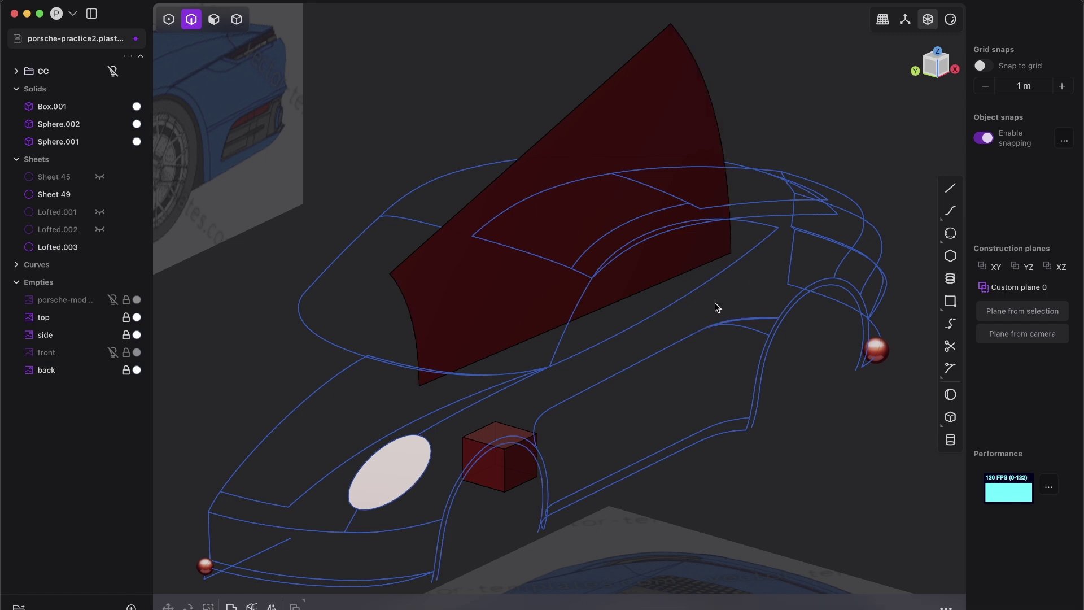
Isolate the new lofted sheet together with the side window's upper arc, front pillar and beltline curves
left_click(724, 261)
left_click(668, 230)
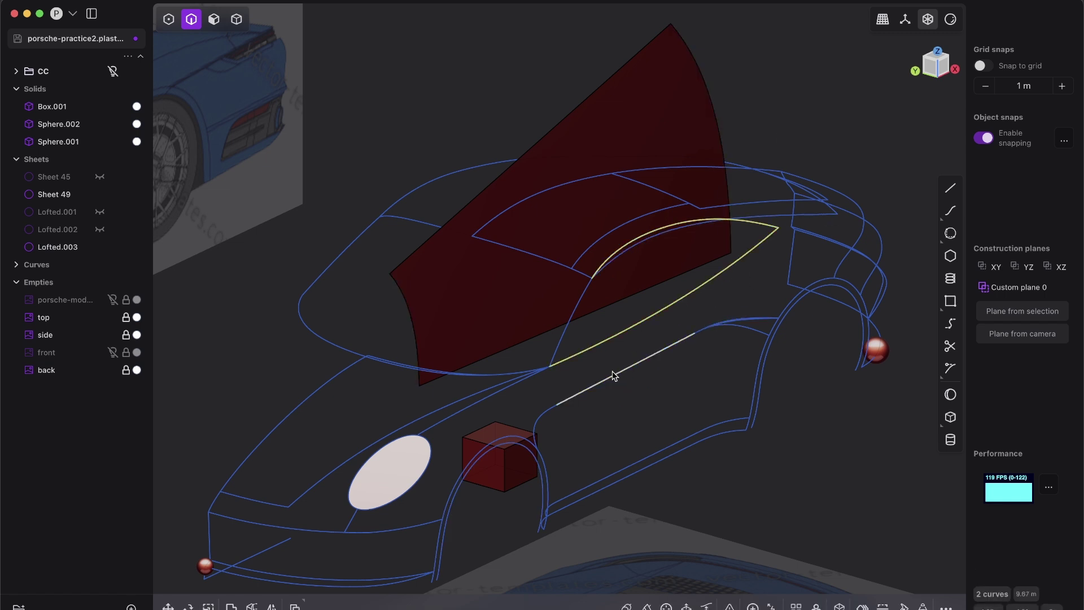
left_click(571, 321)
key("e")
key("Escape")
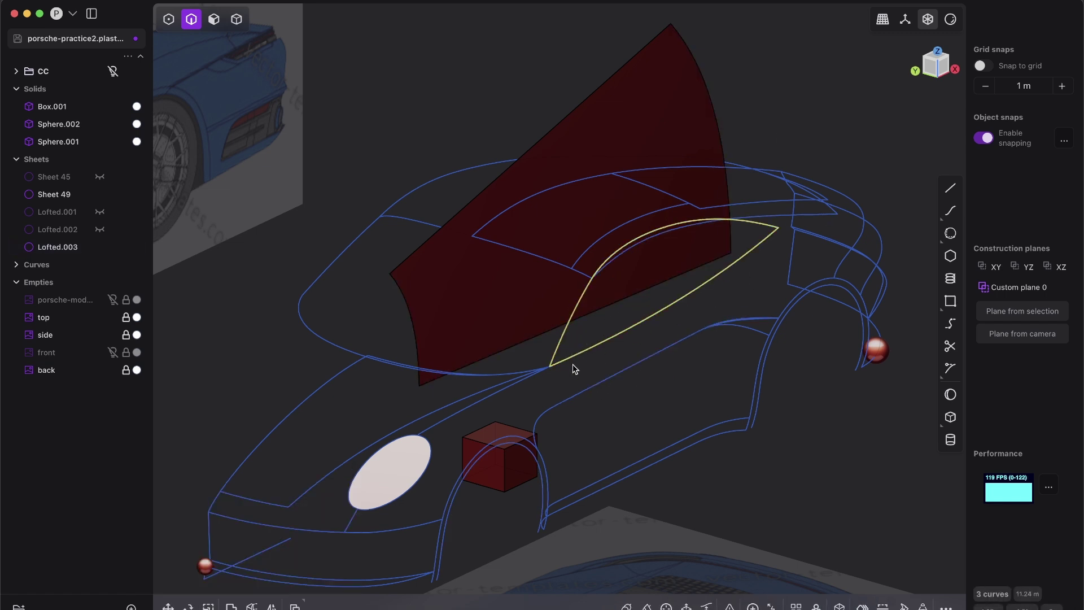
left_click(478, 300)
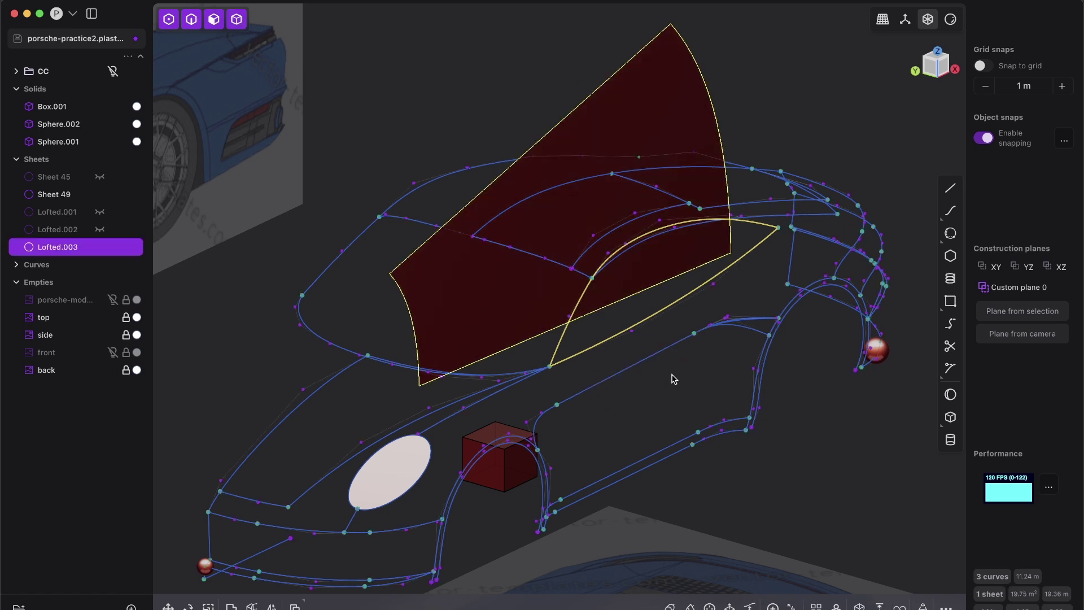
scroll(674, 379, "up", 3)
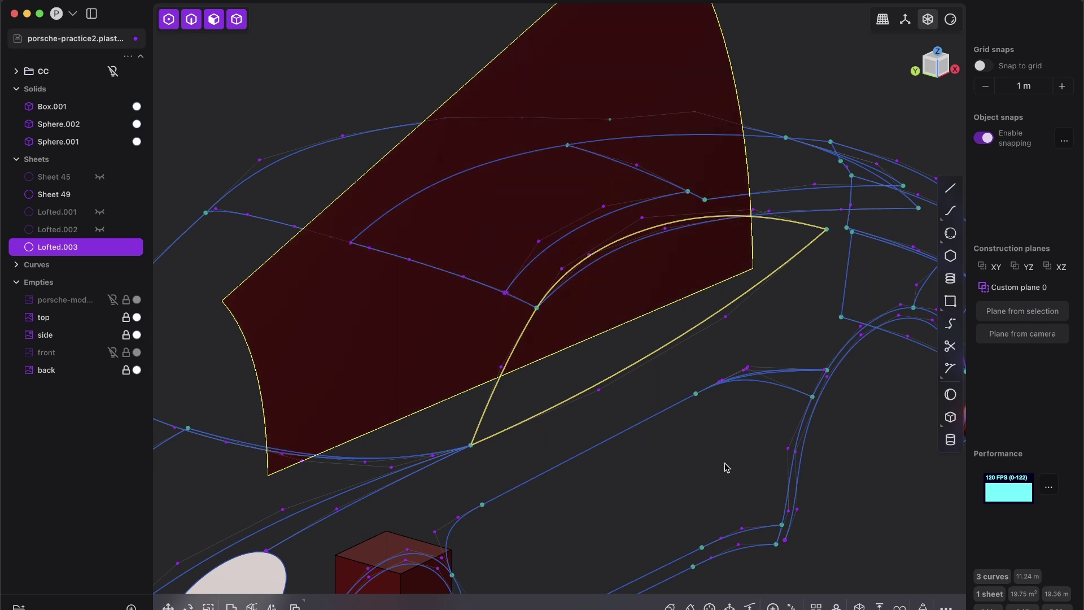
scroll(731, 412, "down", 2)
key("/")
middle_click_drag(644, 390, 614, 363, "shift")
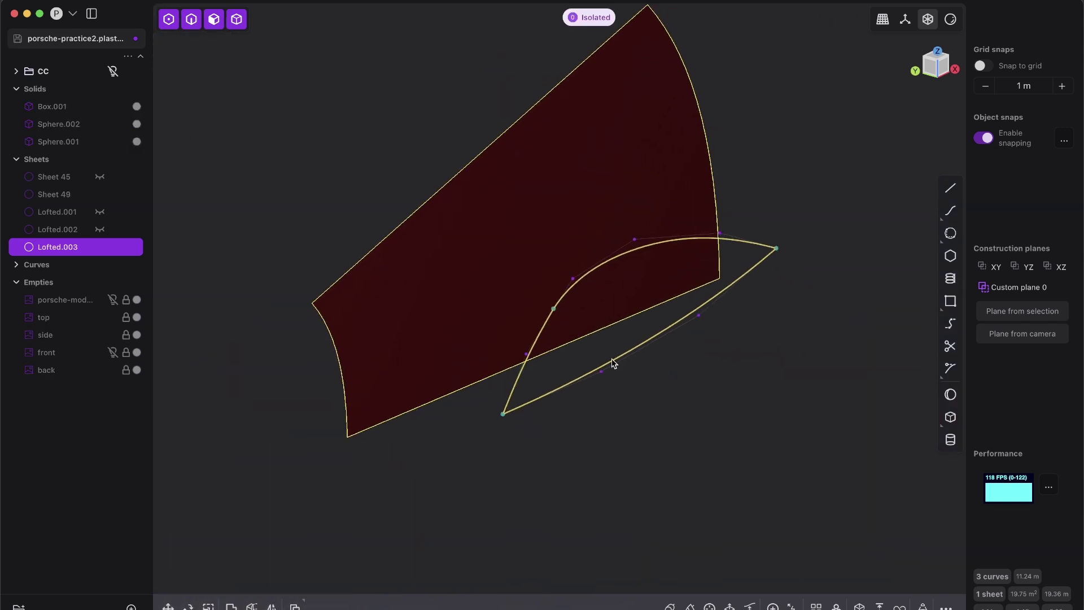
Move only the lofted sheet along the Y axis until it cuts through the side-window curves in the left view
left_click(770, 159)
middle_click_drag(661, 208, 694, 181)
left_click(625, 162)
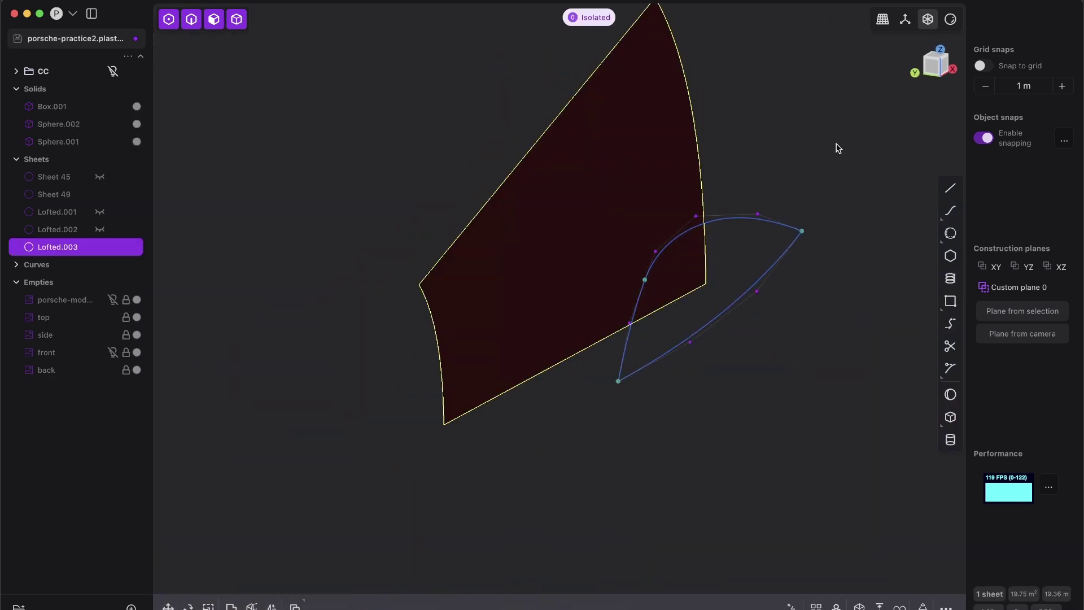
left_click(933, 67)
key("g")
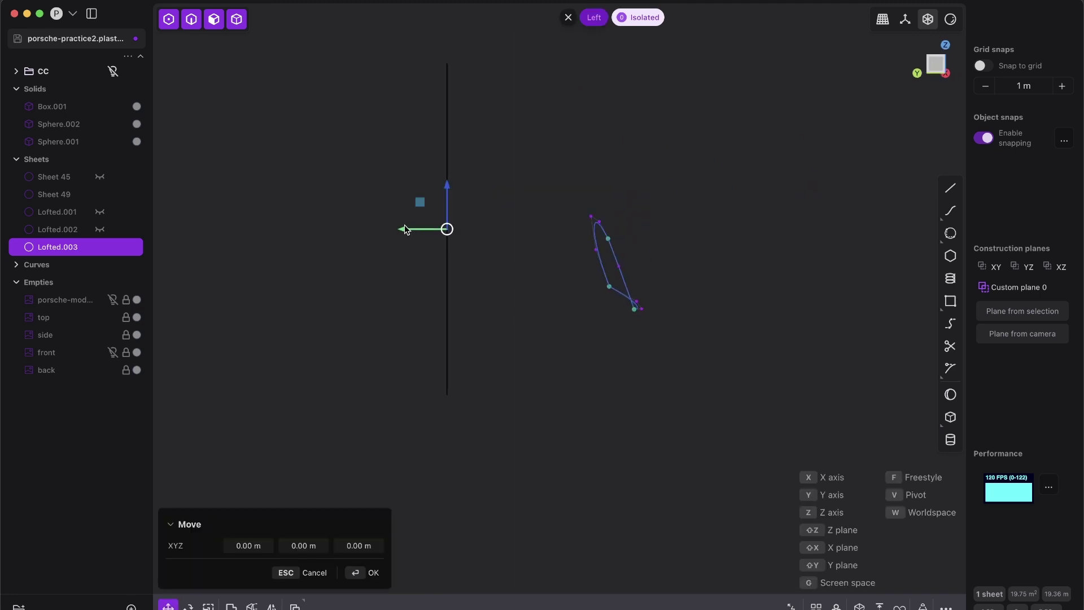
left_click_drag(404, 229, 607, 255)
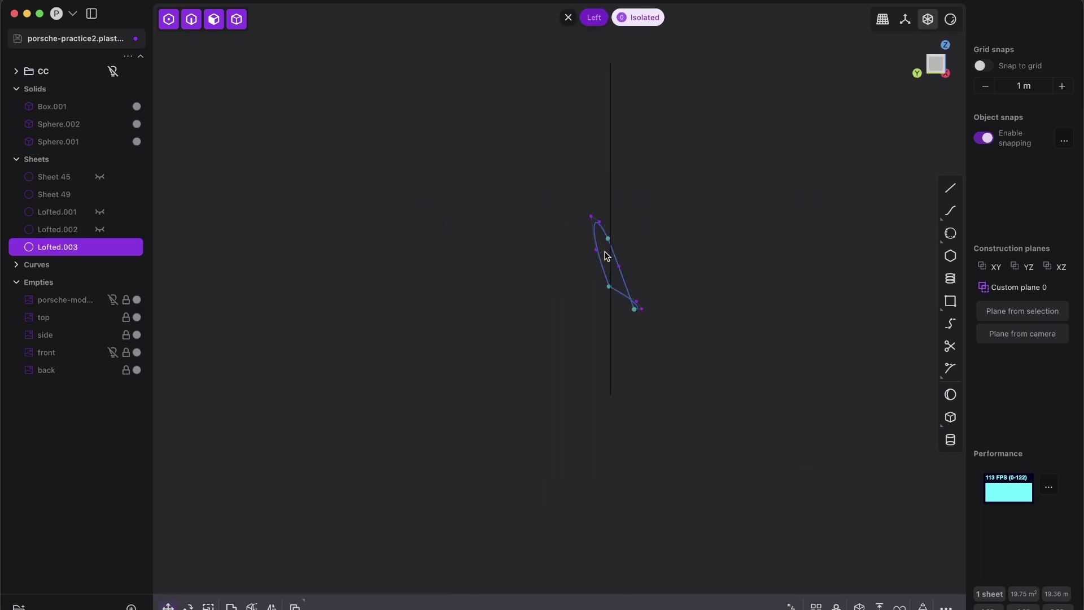
Change the matcap to a light grey material and inspect how the lofted sheet meets the window curves
middle_click_drag(605, 252, 678, 266)
middle_click_drag(678, 266, 610, 318, "shift")
left_click(952, 21)
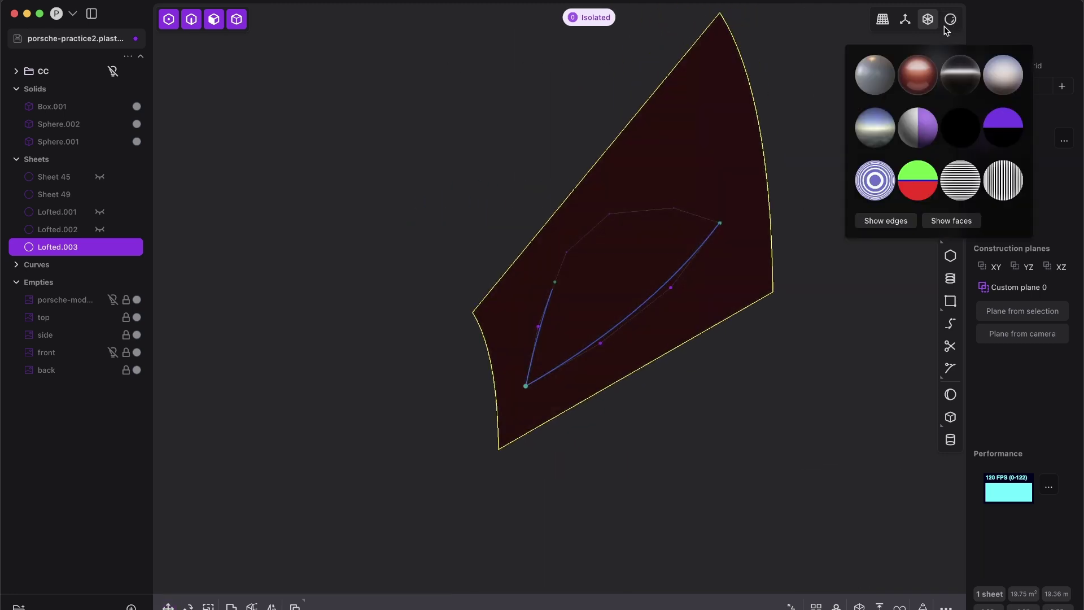
left_click(962, 78)
middle_click_drag(497, 322, 453, 326)
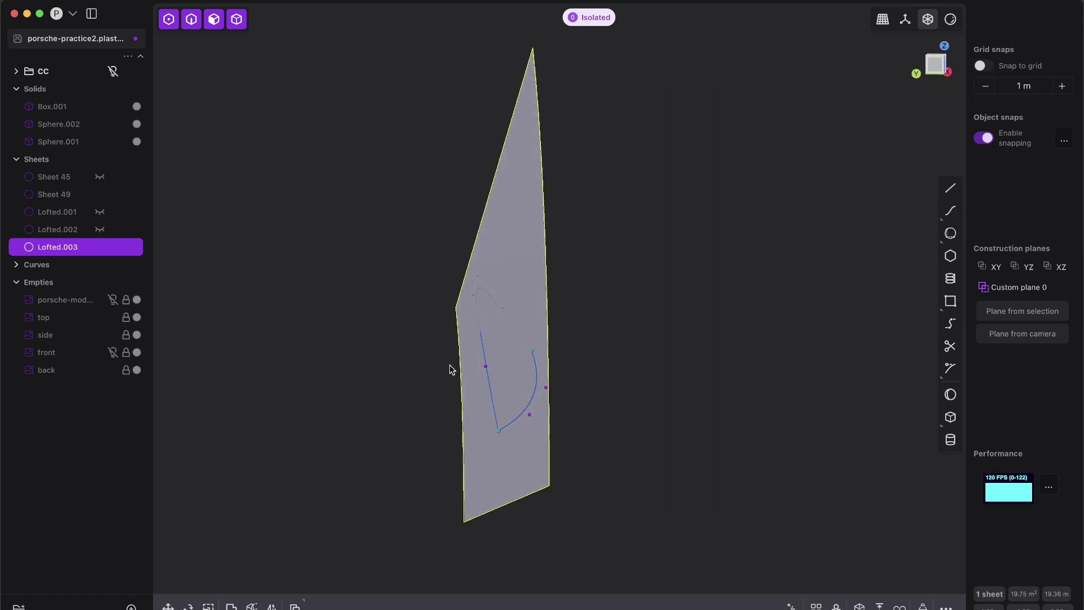
middle_click_drag(450, 370, 382, 390)
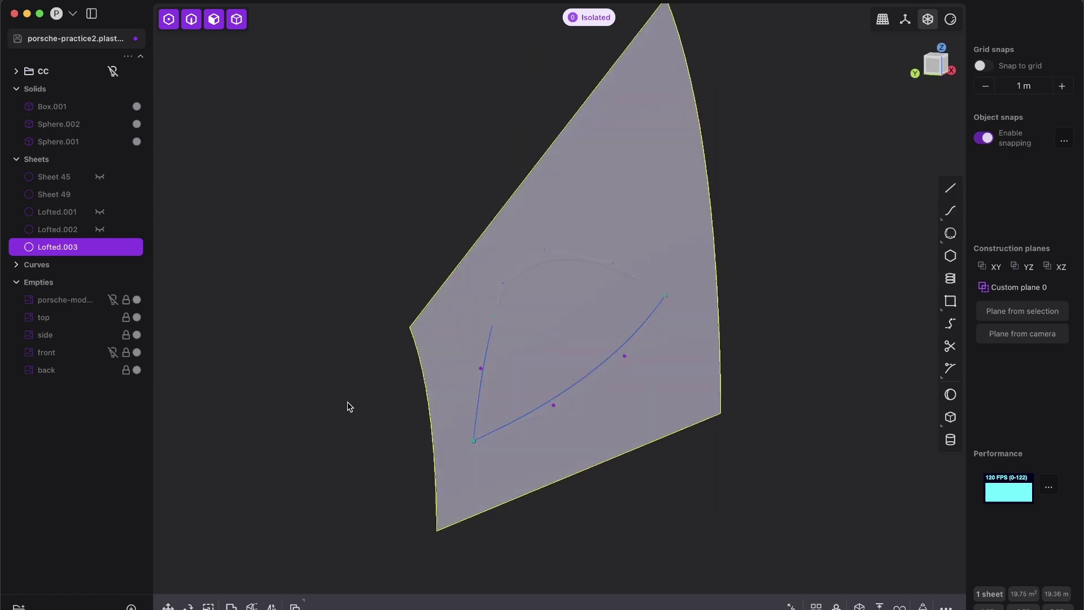
middle_click_drag(533, 370, 418, 469)
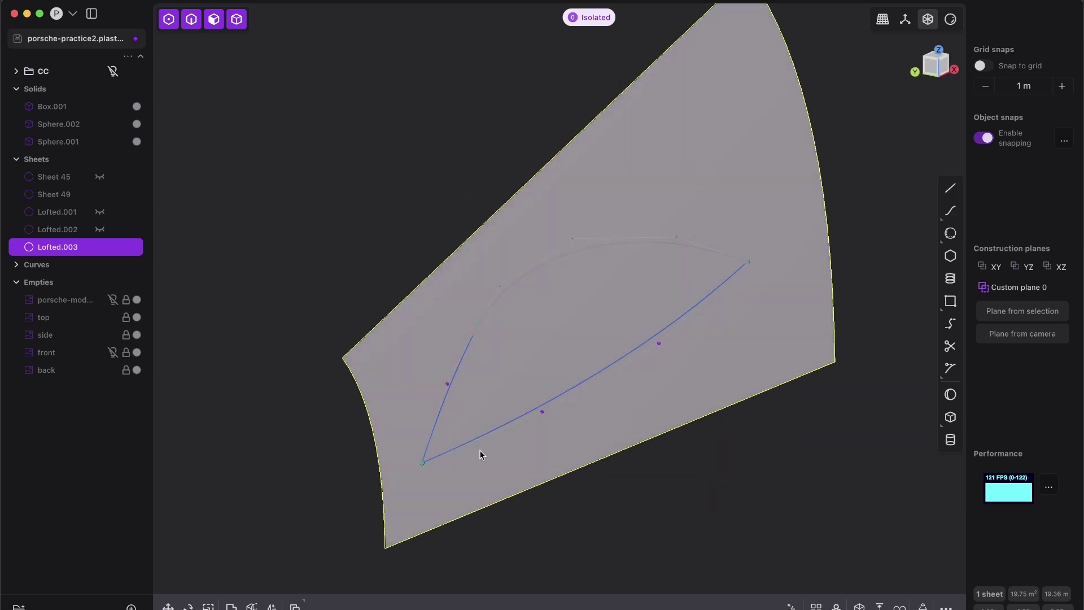
right_click_drag(480, 452, 442, 358)
middle_click_drag(443, 354, 451, 259)
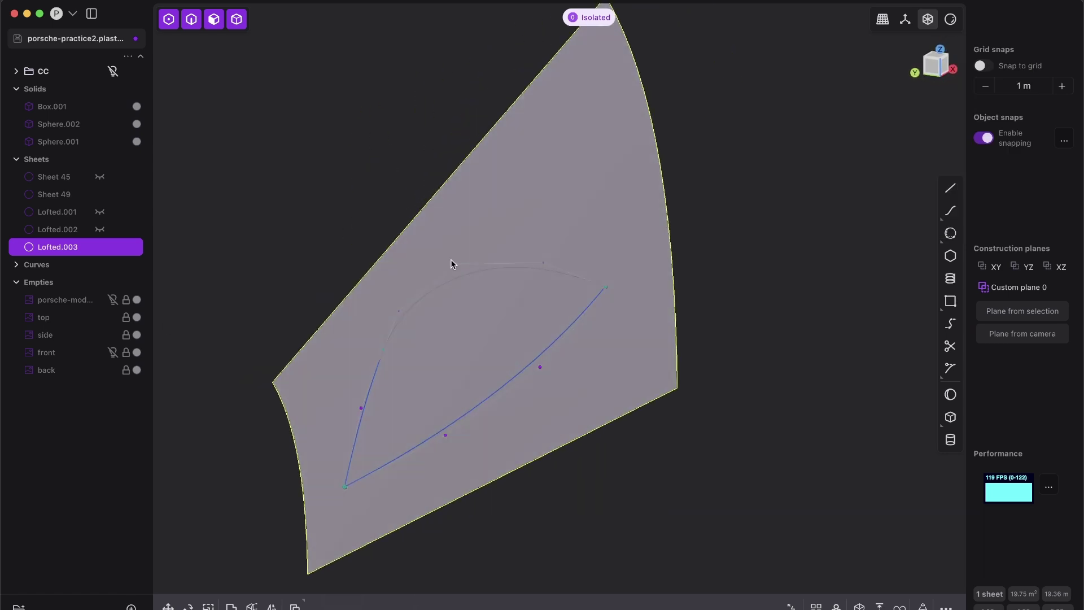
left_click(416, 185)
scroll(568, 252, "down", 2)
key("3")
left_click(568, 252)
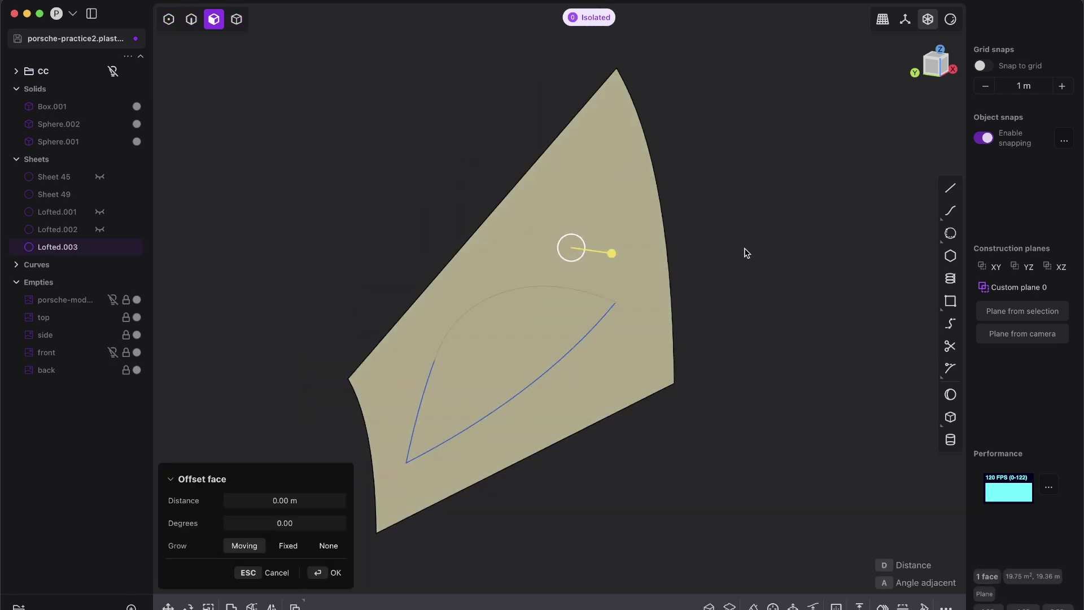
key("Escape")
middle_click_drag(587, 283, 556, 310)
middle_click_drag(493, 240, 527, 262)
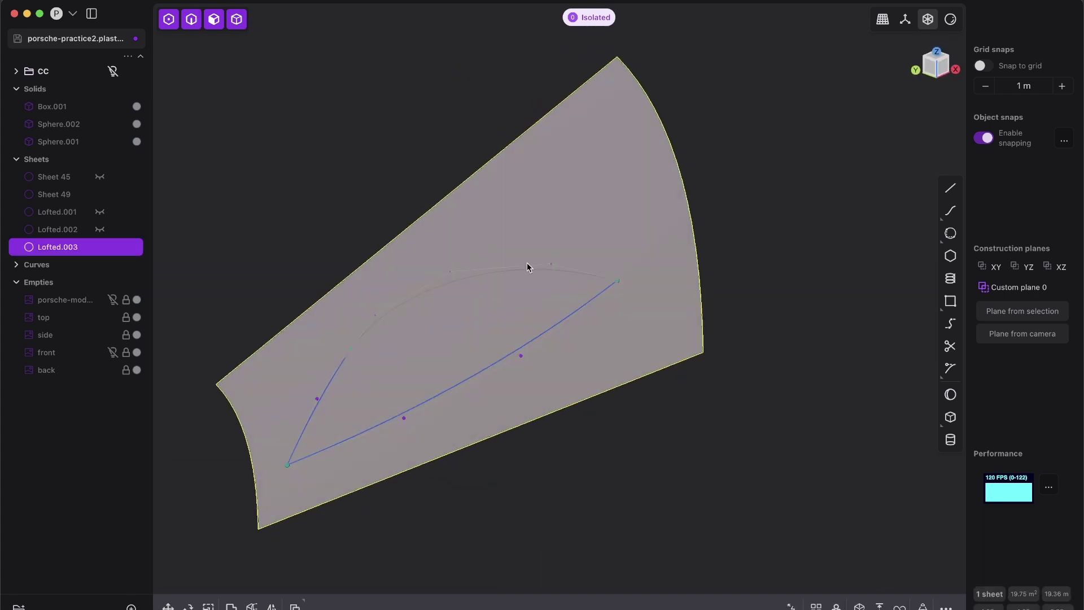
key("Escape")
Select the lofted sheet's face and display its control points to examine the surface's control net
middle_click_drag(576, 302, 624, 276, "shift")
key("3")
left_click(640, 194)
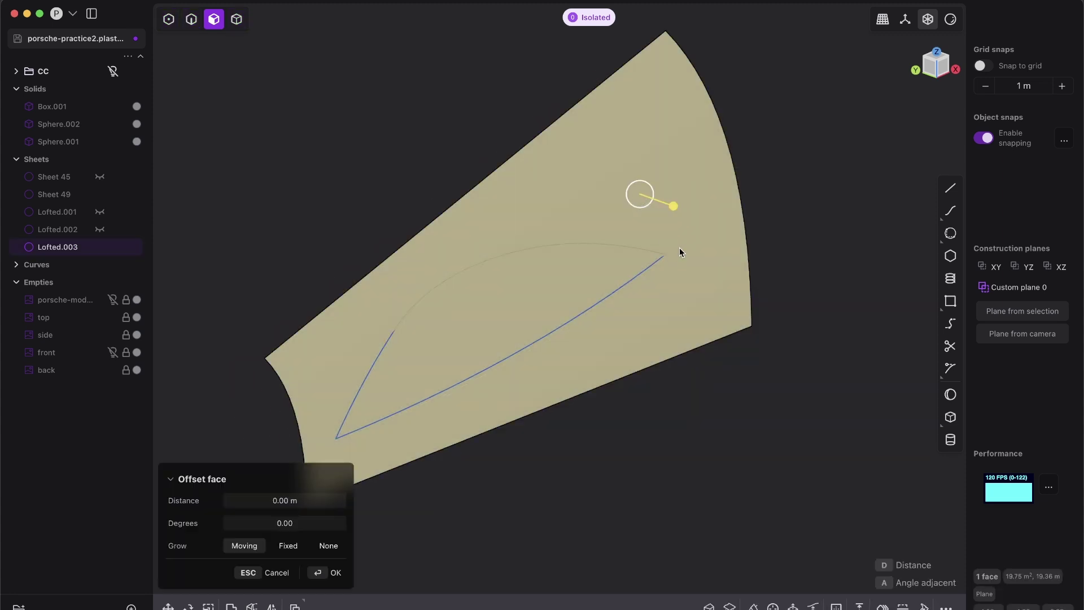
key("shift+1")
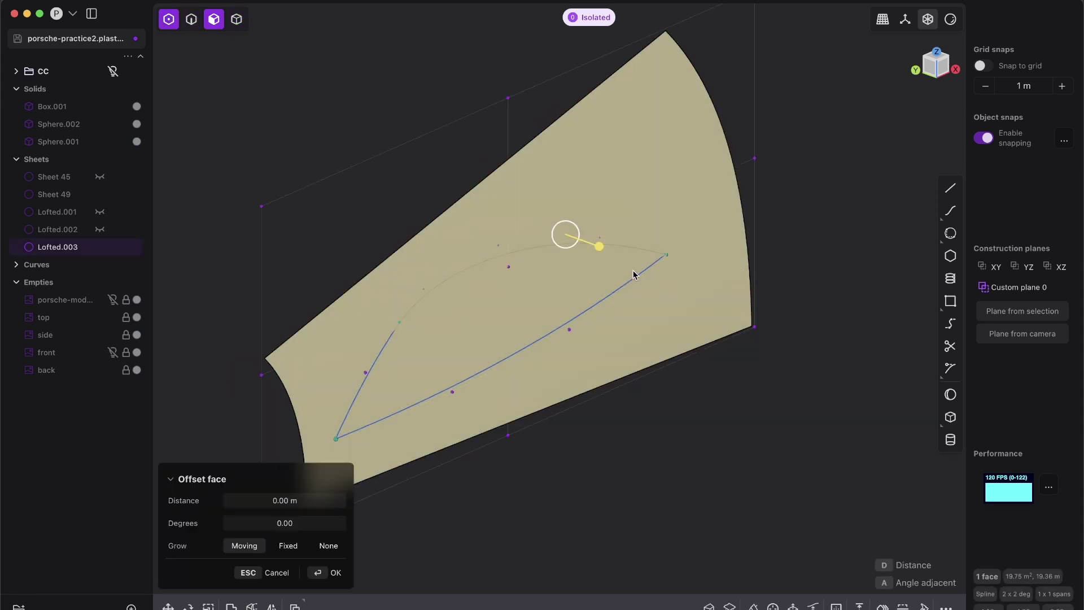
right_click_drag(634, 275, 587, 51)
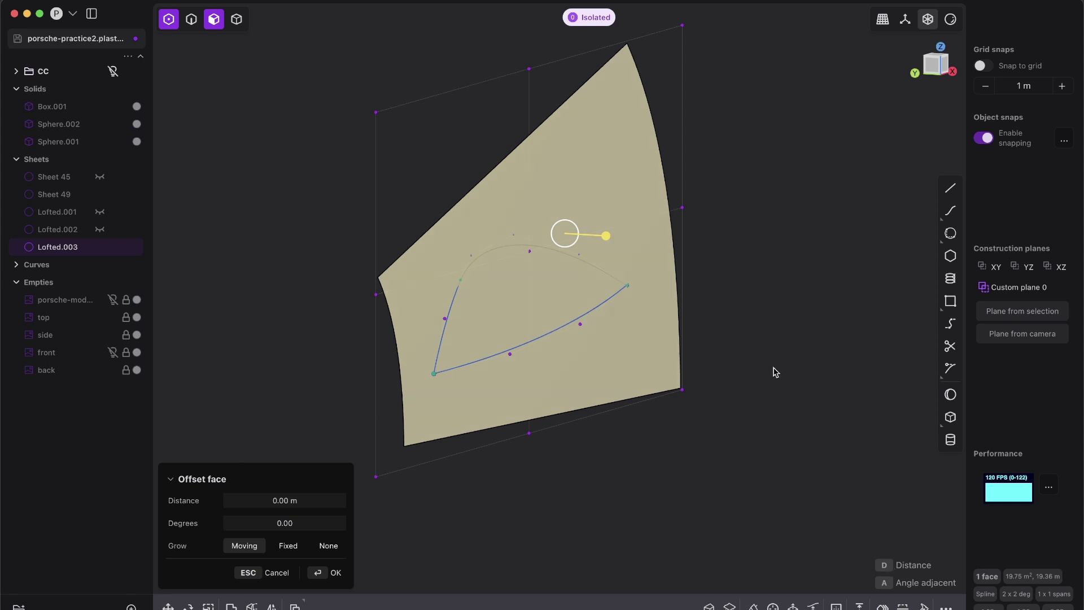
right_click_drag(590, 350, 455, 94)
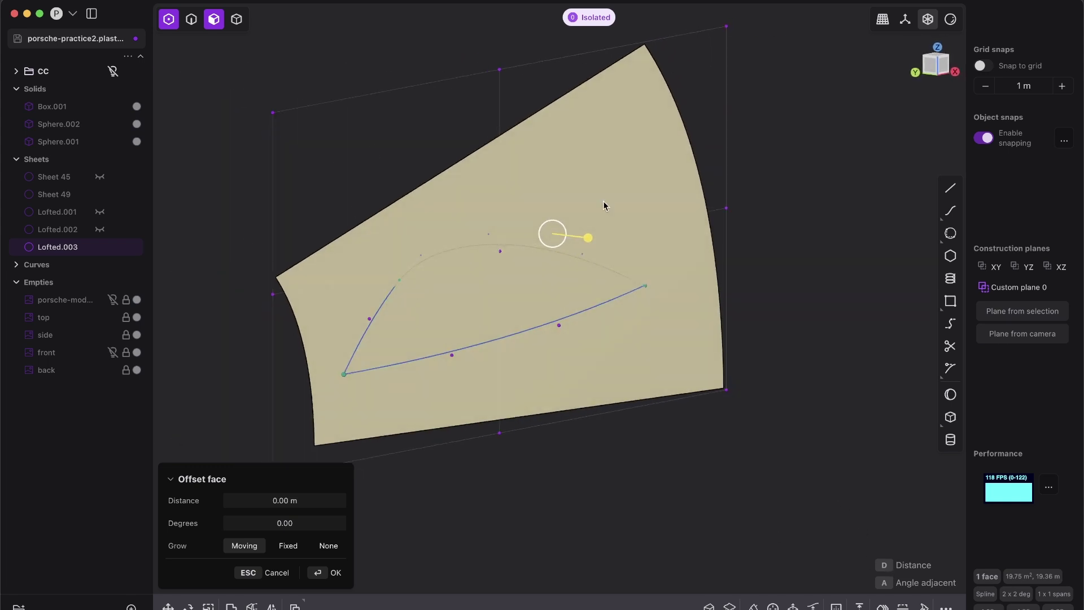
Try to bulge the lofted sheet by moving its centre control point about -1.24 m along the Y axis
left_click_drag(481, 53, 547, 137)
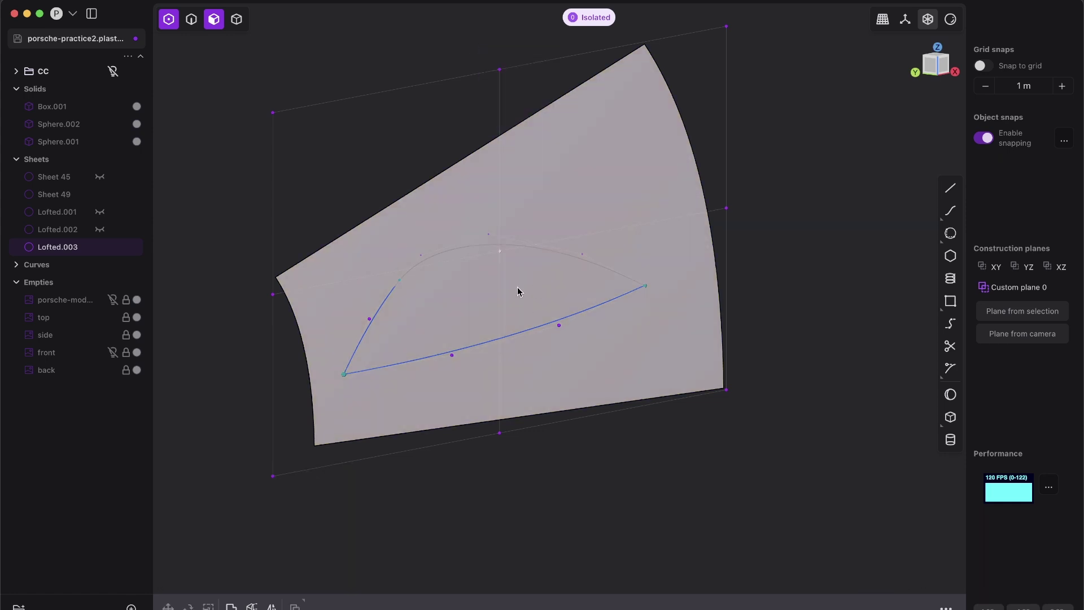
key("g")
key("y")
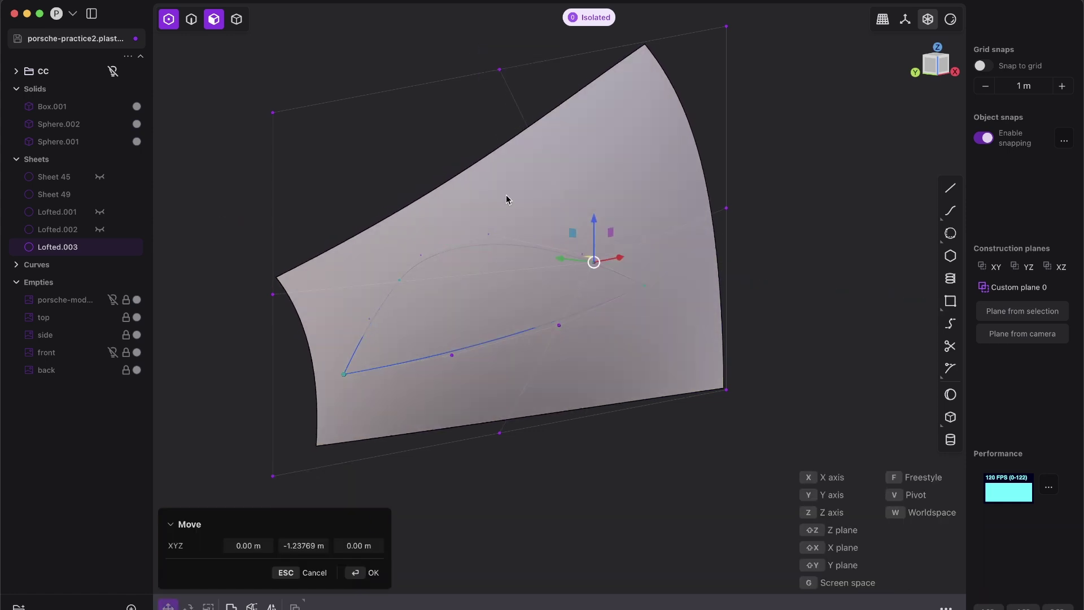
key("Escape")
Extract the lofted sheet's upper edge as a separate curve and examine its control points
key("2")
left_click(449, 168)
key("g")
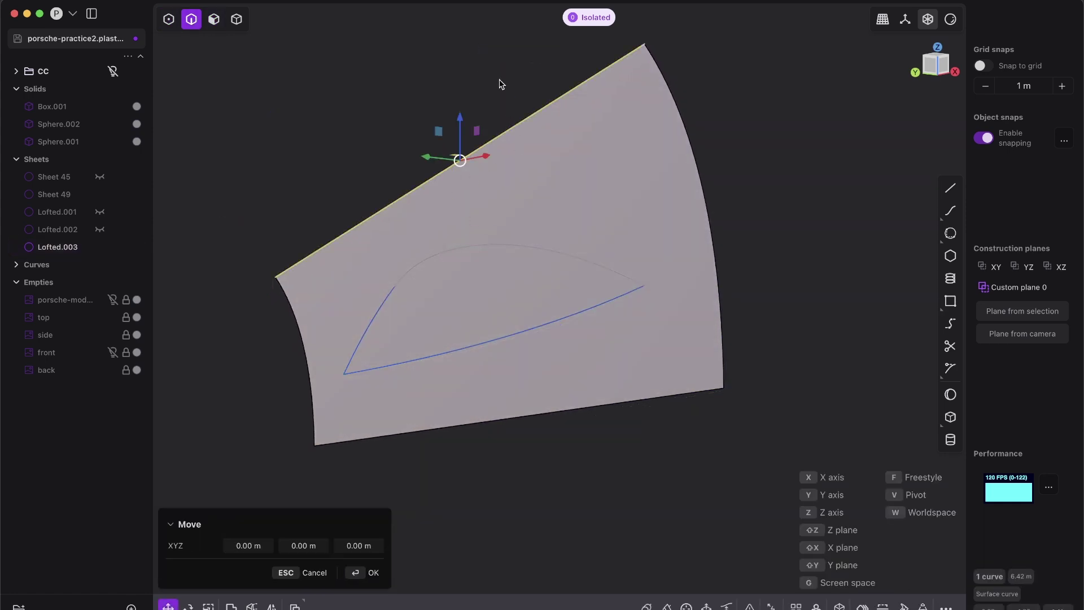
key("Escape")
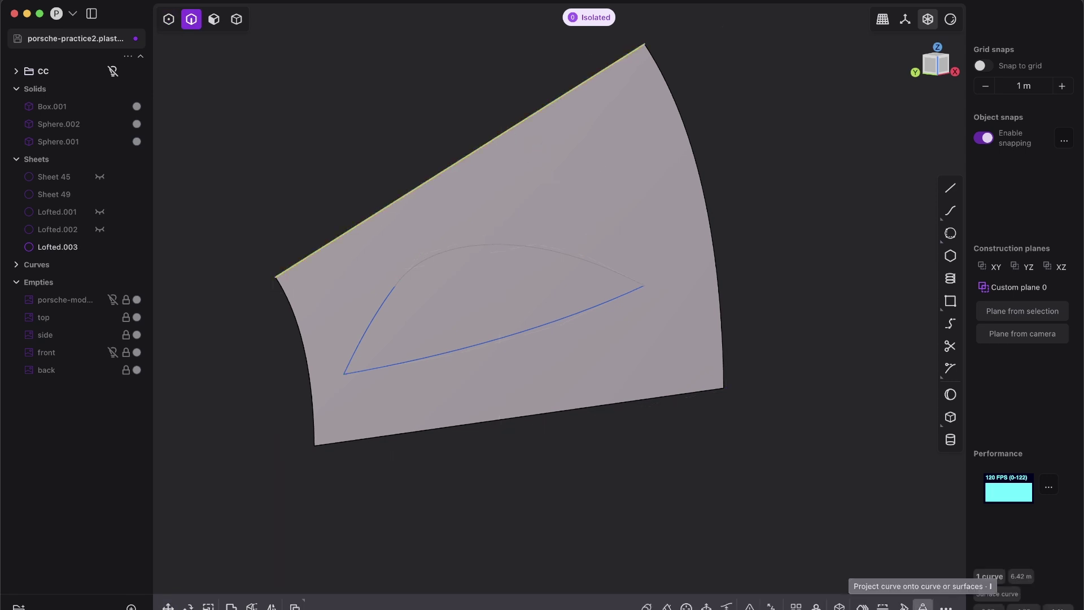
left_click(903, 606)
middle_click_drag(475, 188, 537, 252)
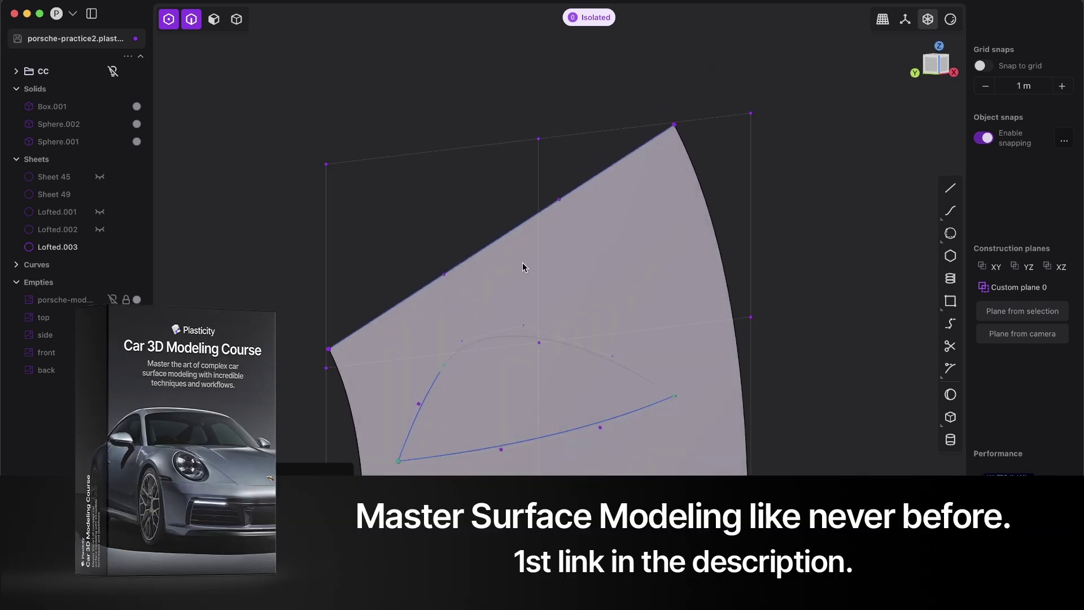
key("1")
scroll(458, 266, "up", 2)
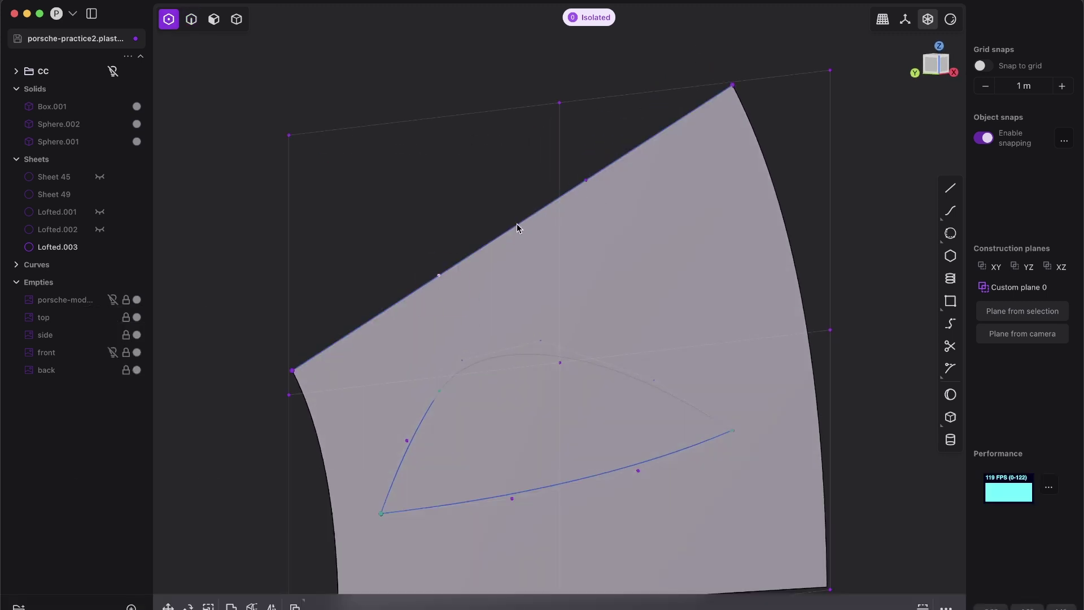
Hide the separate curve lying along the lofted sheet's upper edge
key("2")
left_click(534, 209)
key("e")
key("Escape")
left_click(572, 209)
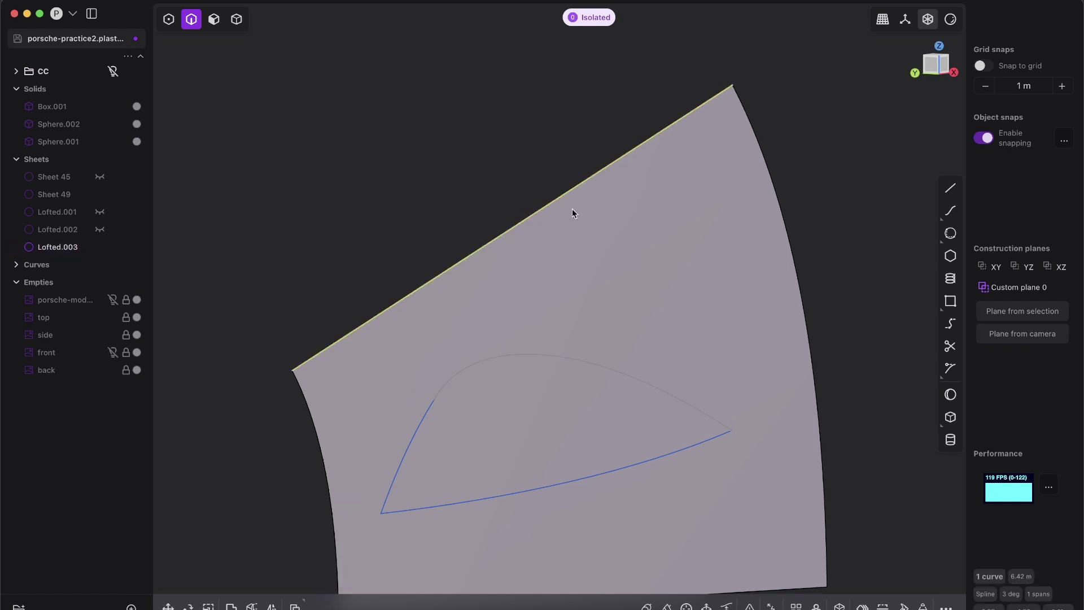
key("h")
Try to extend the lofted sheet from its upper edge with the Linear shape
left_click(549, 203)
key("e")
middle_click_drag(557, 272, 594, 236)
scroll(573, 341, "down", 3)
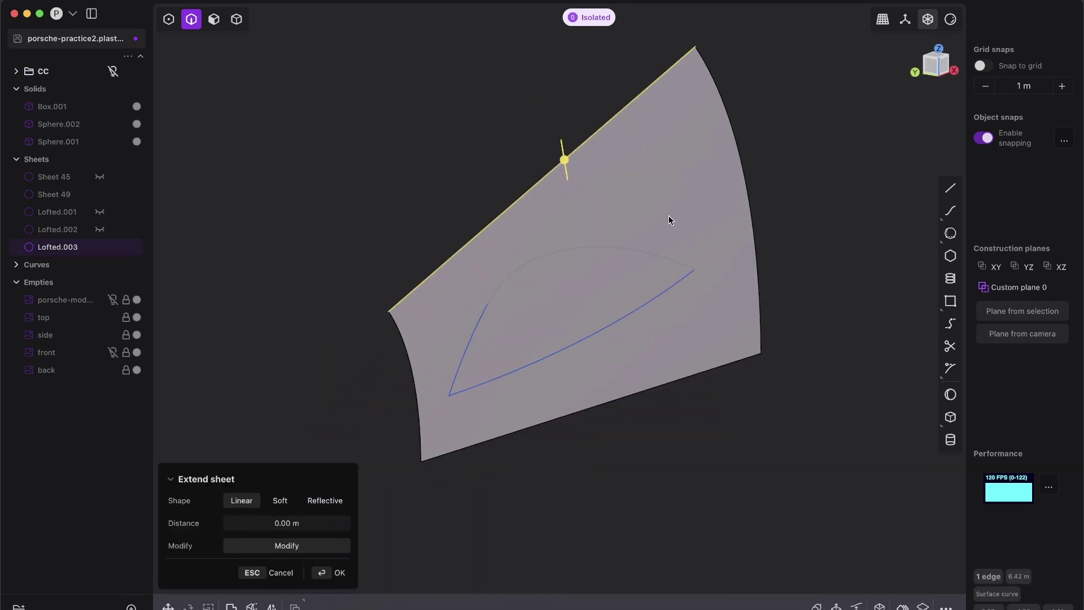
mouse_move(561, 305)
middle_mouse_down()
mouse_move(610, 277)
mouse_move(561, 300)
middle_mouse_up()
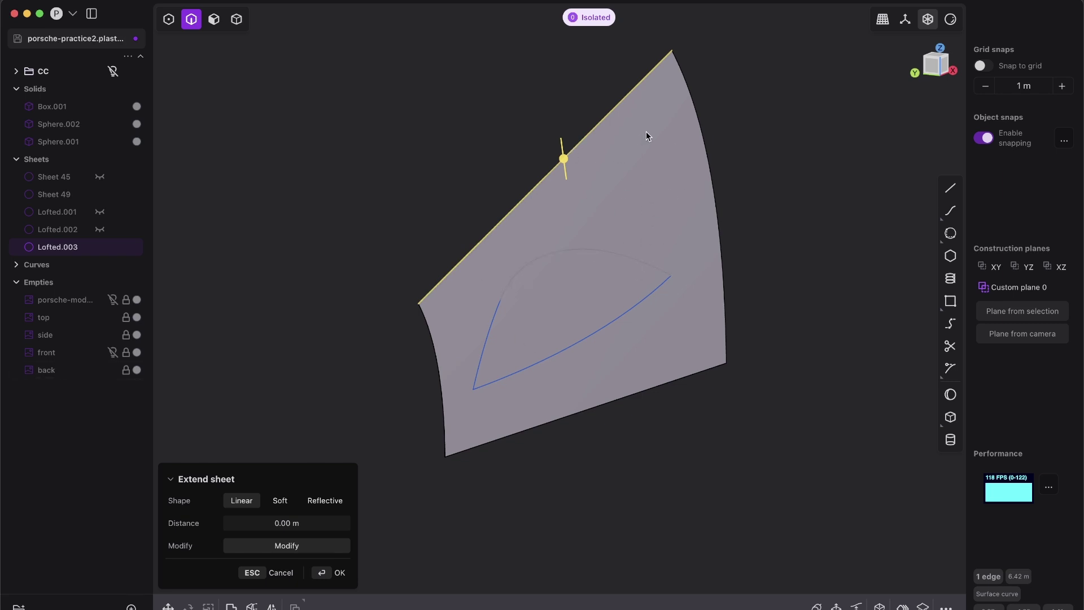
key("5")
key("Escape")
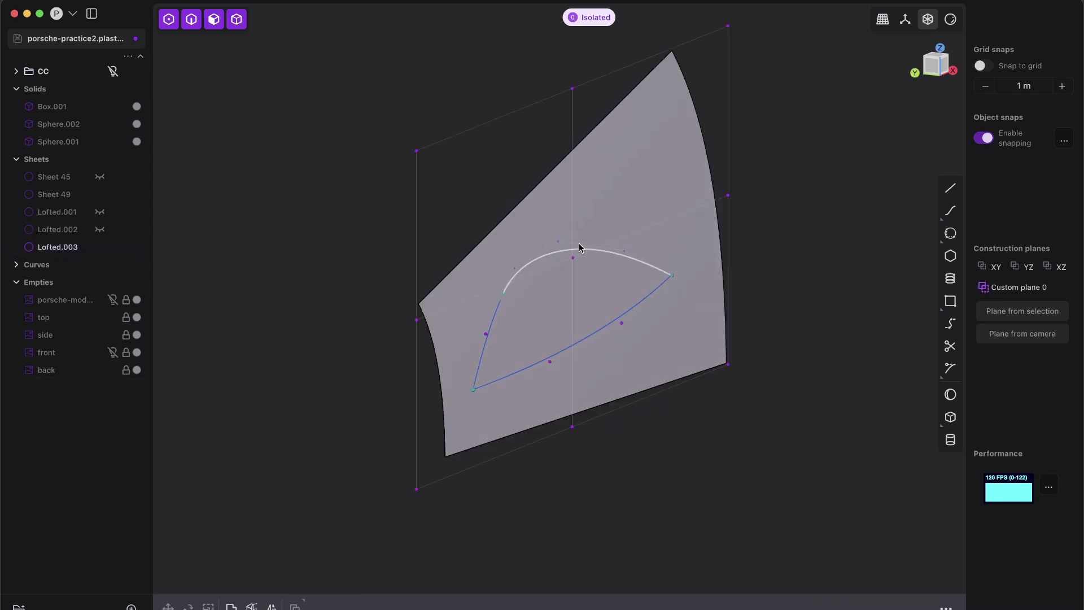
Undo the hiding and the extraction of the curve along the lofted sheet's upper edge
key("super+z")
key("super+z")
key("super+z")
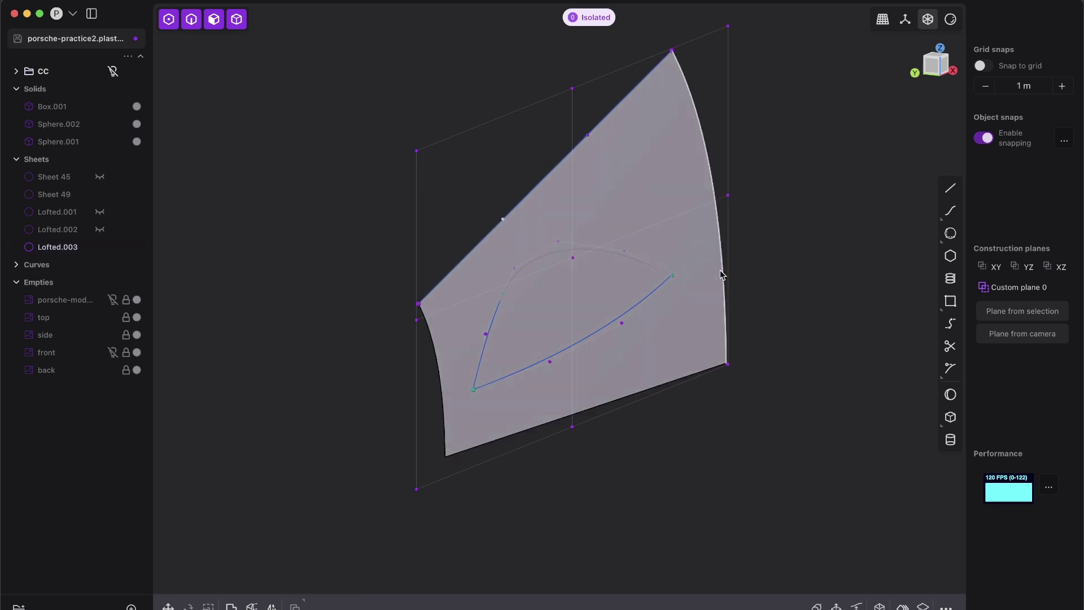
left_click(712, 237)
key("o")
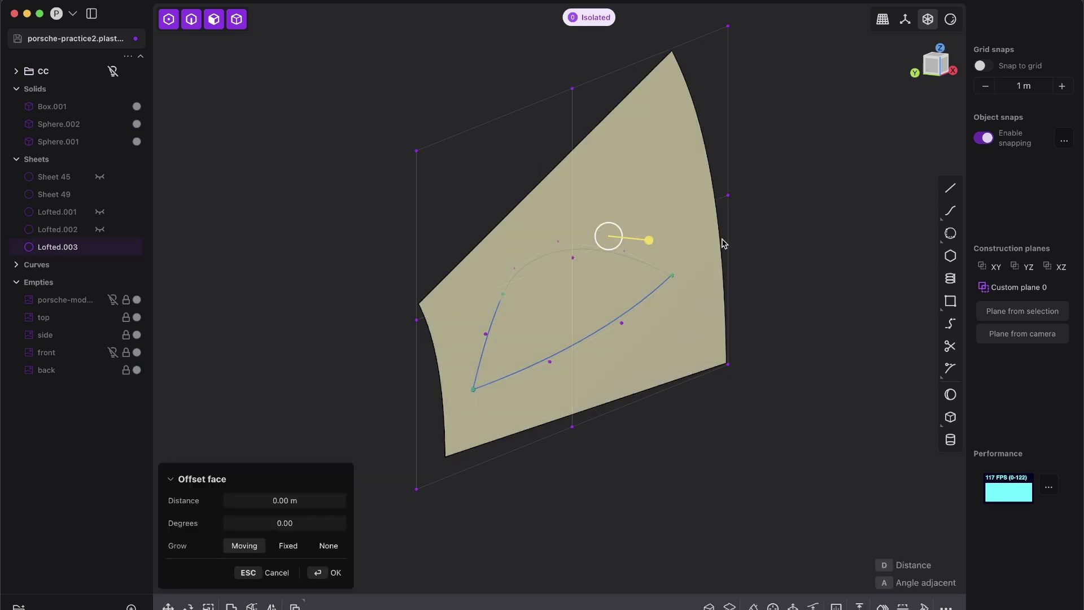
key("Escape")
left_click(689, 240)
key("3")
left_click(659, 253)
key("o")
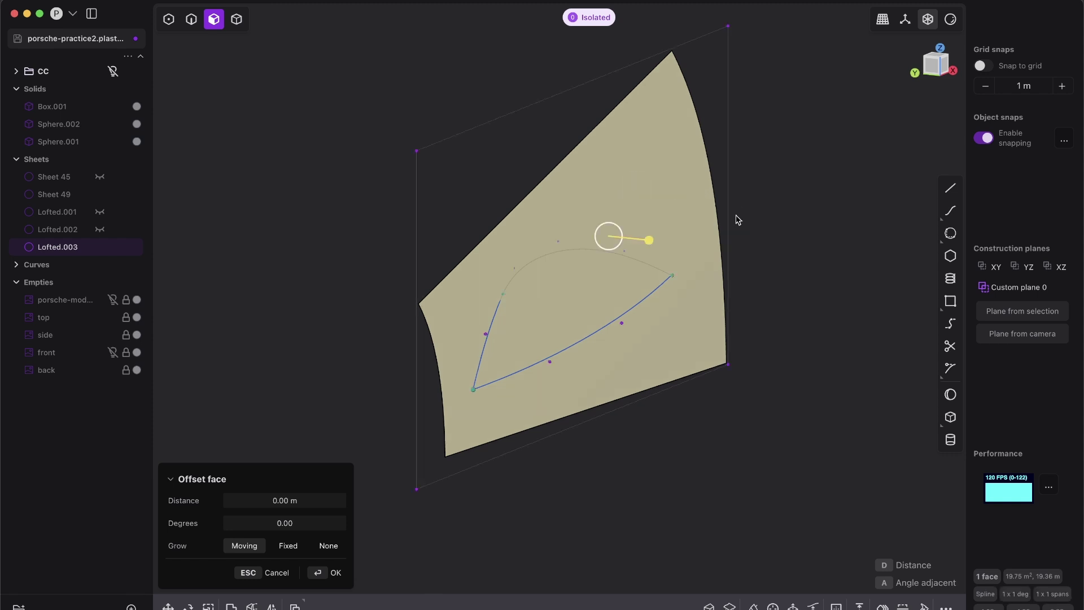
middle_click_drag(731, 225, 711, 242)
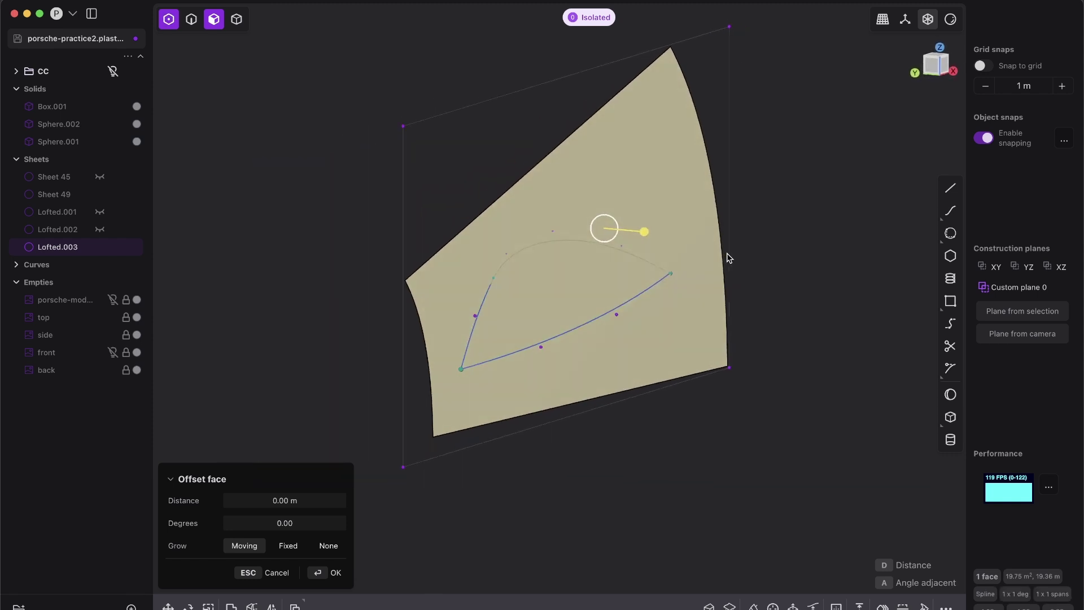
key("alt+d")
middle_click_drag(727, 289, 539, 278)
middle_click_drag(659, 150, 649, 179)
key("Escape")
key("Escape")
Lock the three window outline curves, Curve.009, Curve.010 and Curve.011
middle_click_drag(615, 370, 556, 361)
key("2")
left_click(555, 331)
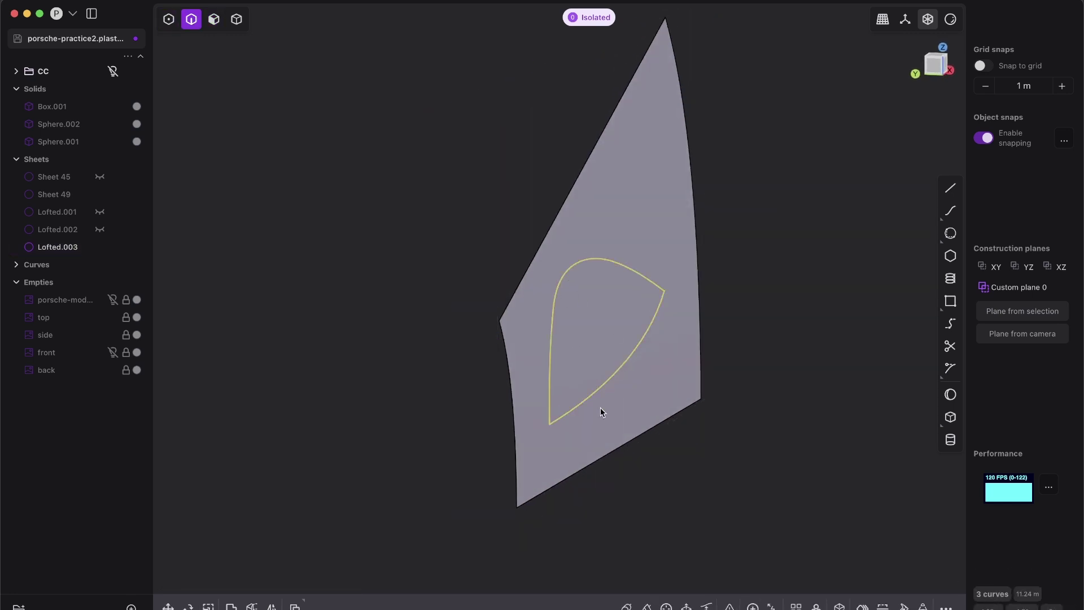
middle_click_drag(440, 383, 542, 336)
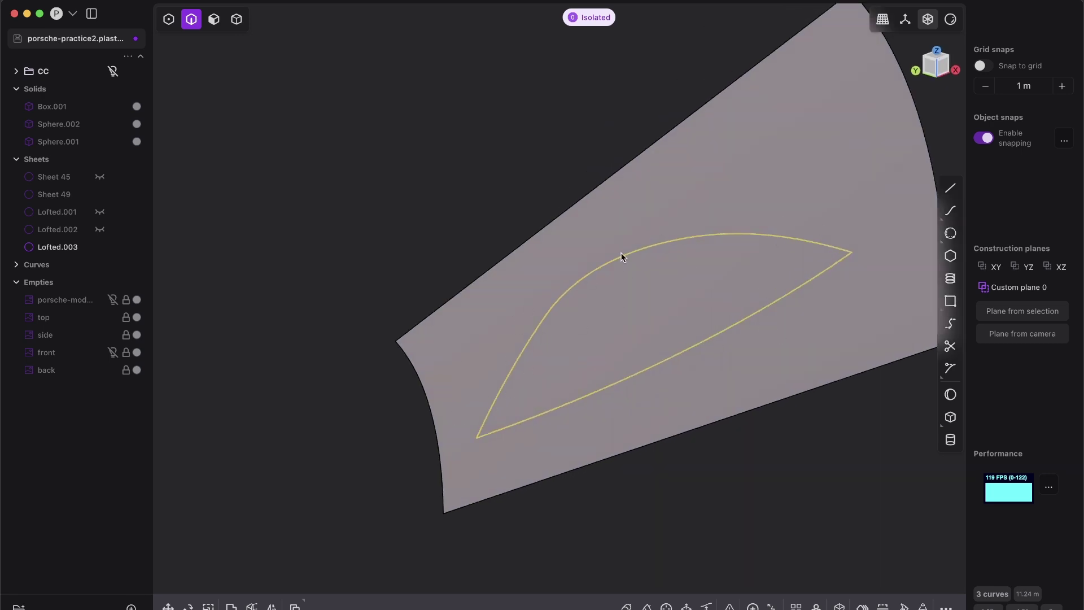
middle_click_drag(573, 357, 524, 357)
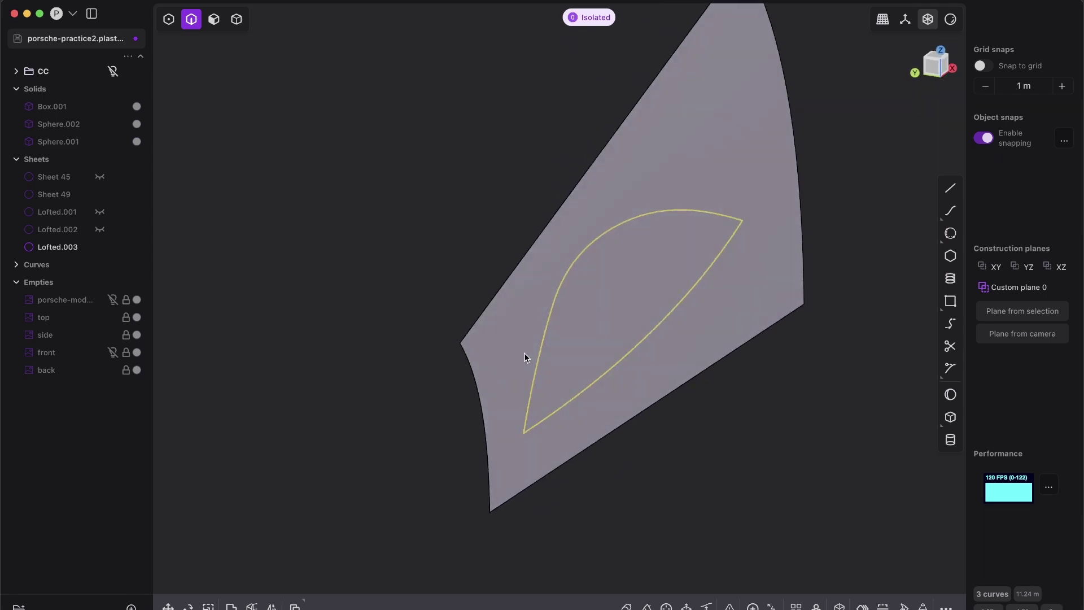
left_click(17, 264)
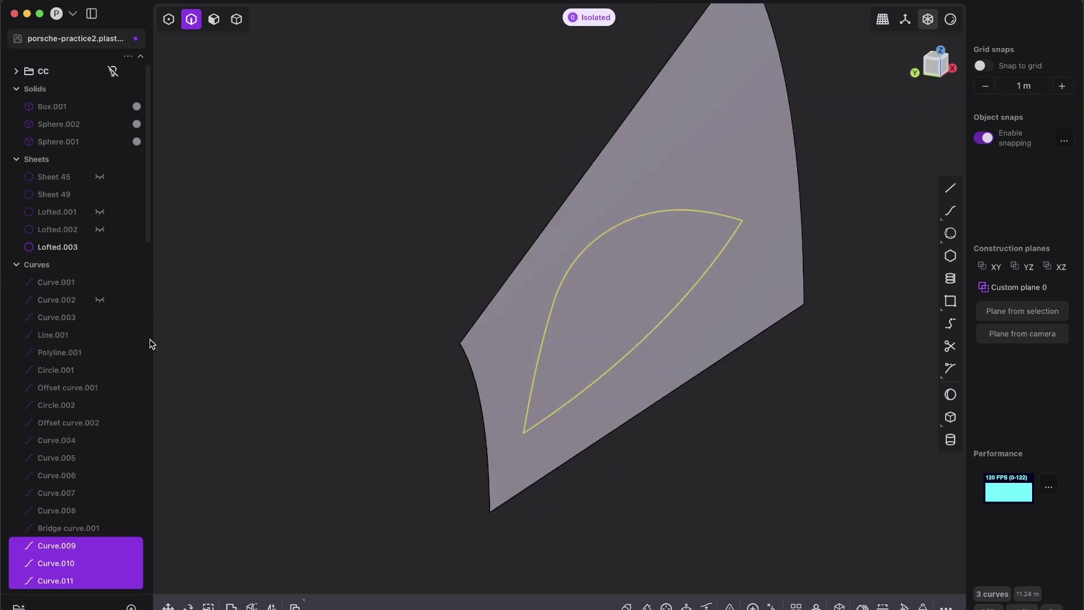
left_click(126, 546)
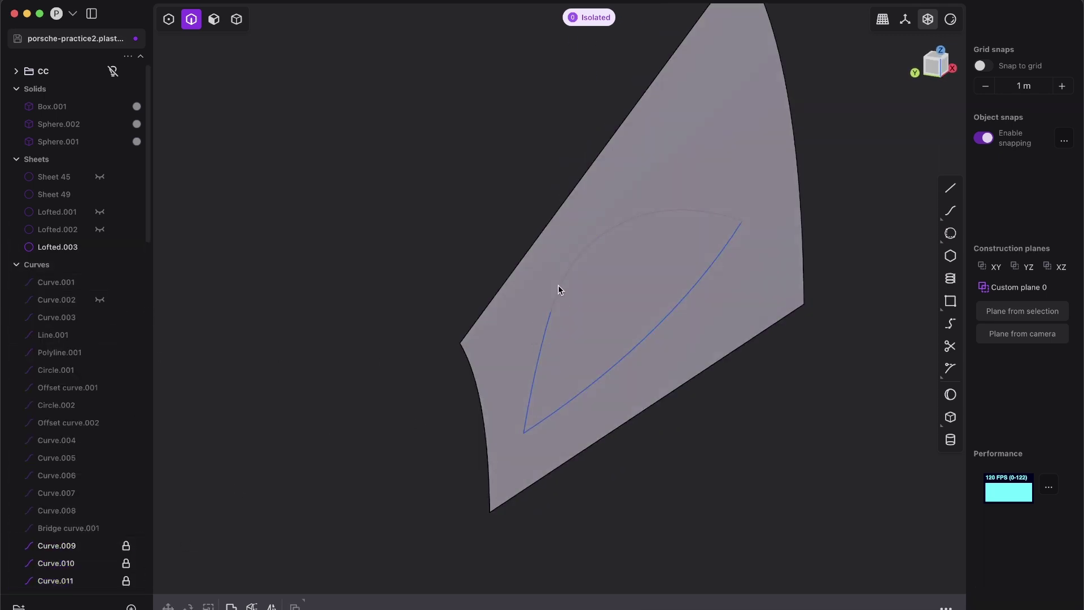
Move the lower corner control point at the lofted sheet's short end in the negative Y direction
middle_click_drag(608, 319, 533, 338)
left_click_drag(402, 476, 451, 532)
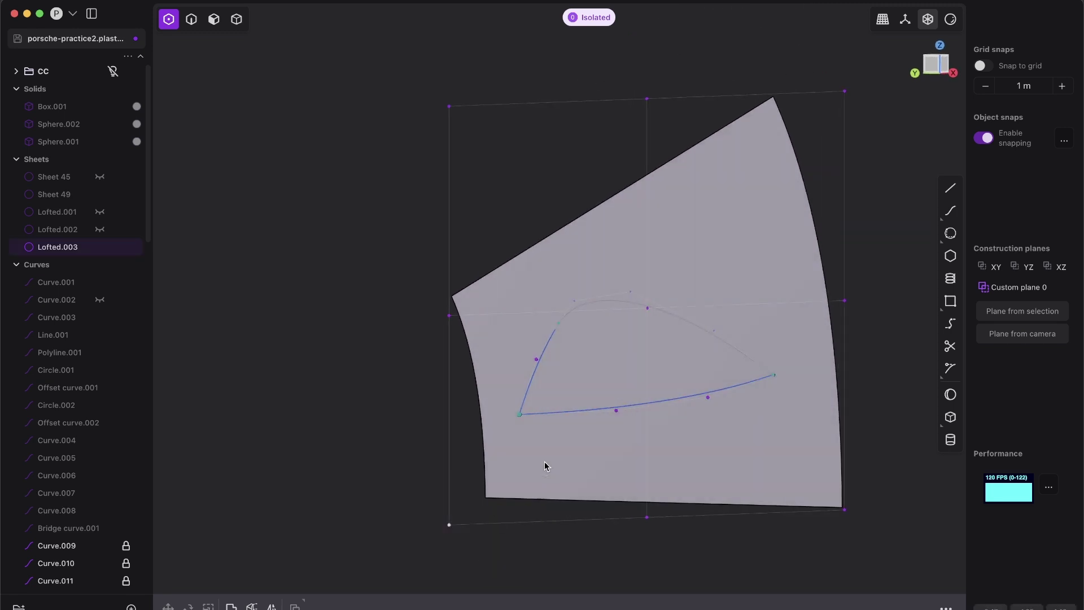
middle_click_drag(536, 343, 585, 379, "shift")
key("g")
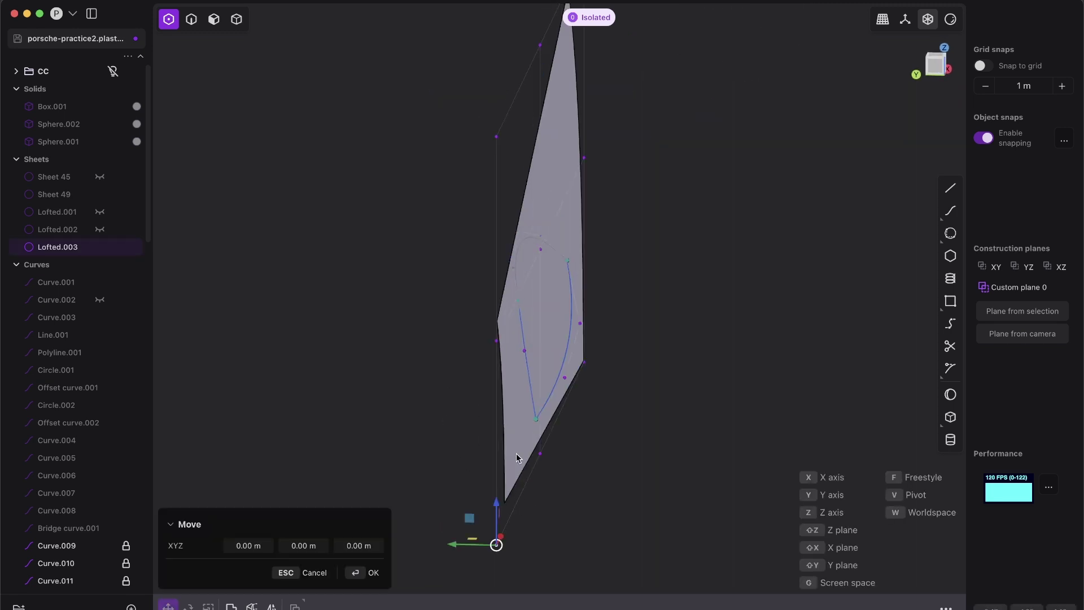
middle_click_drag(518, 457, 575, 402)
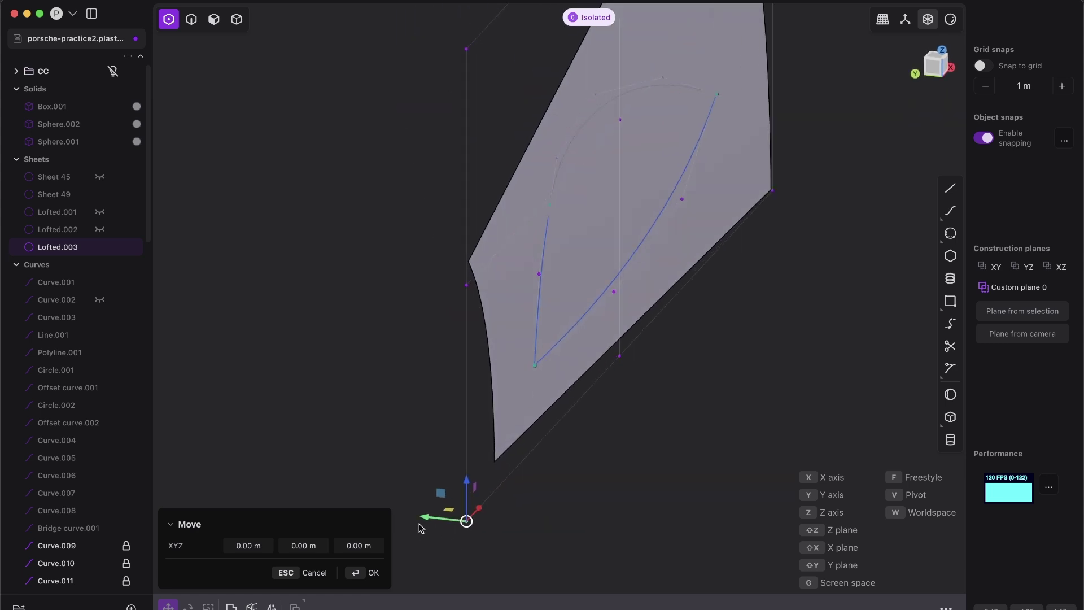
middle_click_drag(594, 332, 449, 525)
middle_click_drag(536, 405, 509, 372)
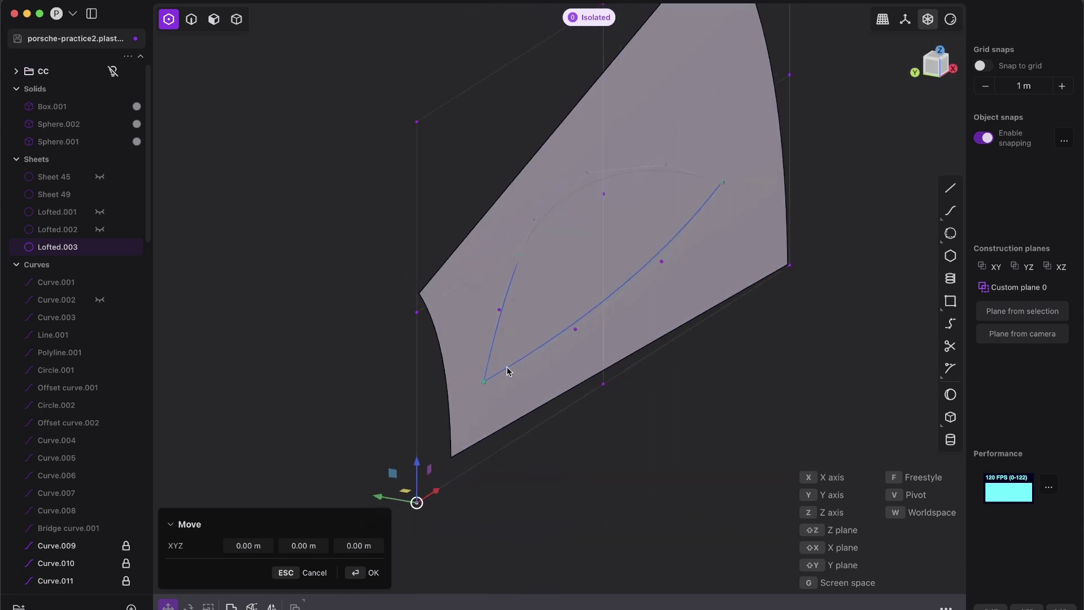
left_click_drag(380, 496, 680, 546)
middle_click_drag(493, 337, 525, 333)
left_click_drag(750, 515, 519, 271)
key("Return")
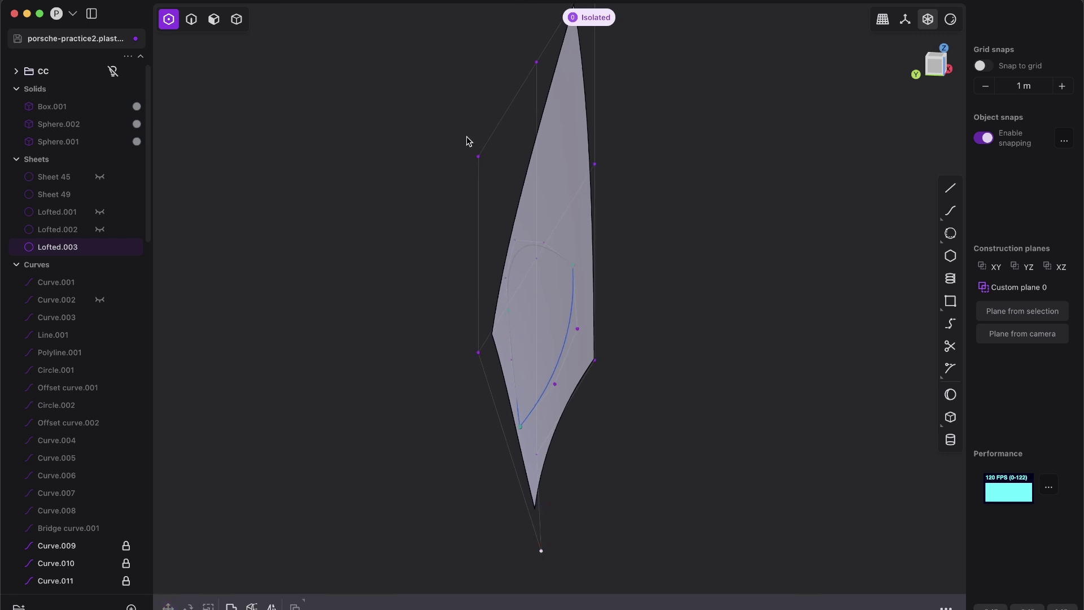
Move the upper corner control point at the sheet's short end in the positive Y direction
left_click_drag(467, 138, 513, 204)
key("g")
left_click_drag(432, 156, 340, 151)
middle_click_drag(528, 254, 605, 295)
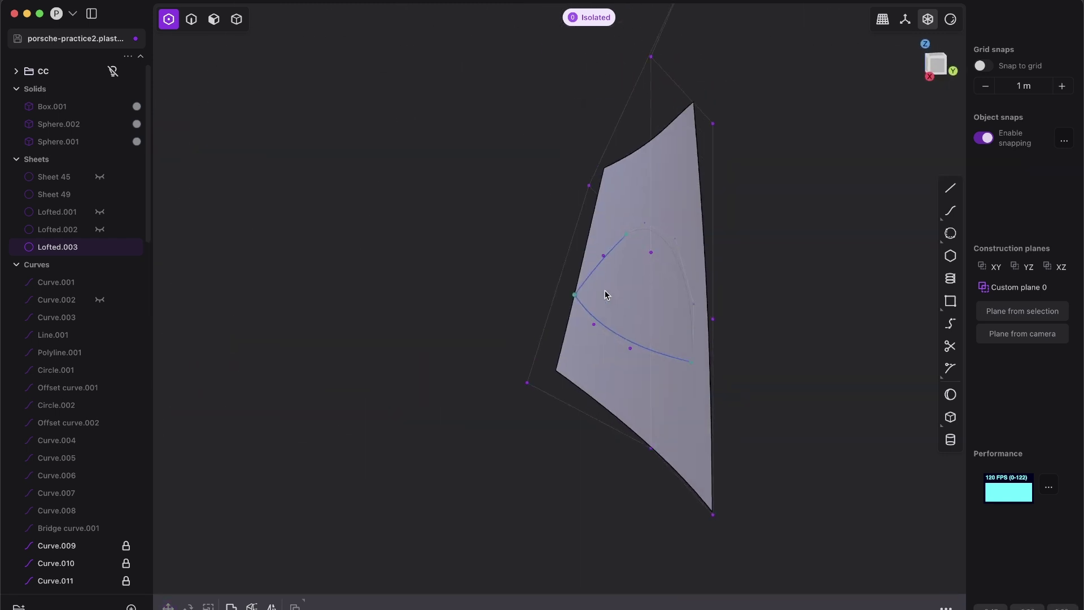
Move the upper corner control point at the sheet's tall end about 1.07 m along the Y axis
left_click(713, 126)
key("g")
left_click_drag(749, 128, 861, 160)
middle_click_drag(652, 271, 616, 254)
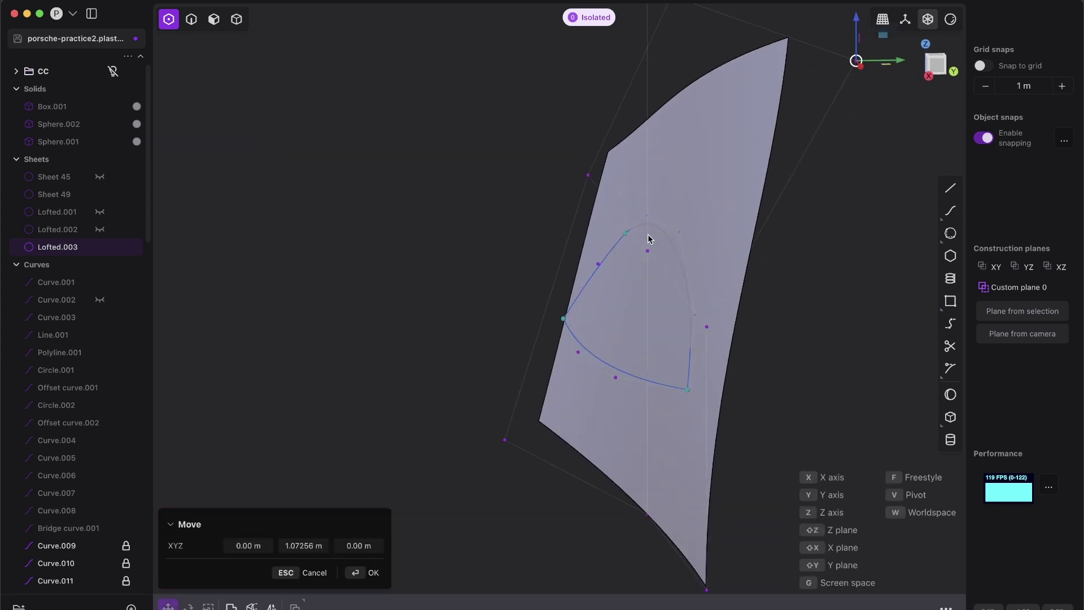
middle_click_drag(679, 393, 620, 374, "shift")
middle_click_drag(631, 460, 591, 438, "shift")
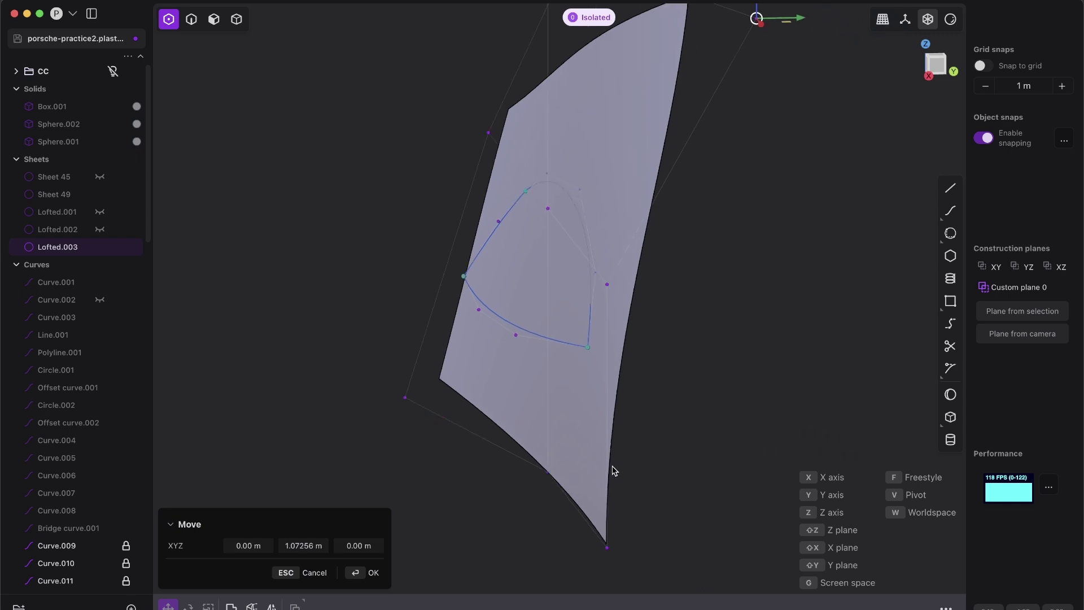
key("Return")
Move the lower corner control point at the sheet's tall end about -0.18 m along the Y axis
left_click(607, 547)
key("g")
left_click_drag(657, 549, 630, 559)
scroll(610, 299, "down", 3)
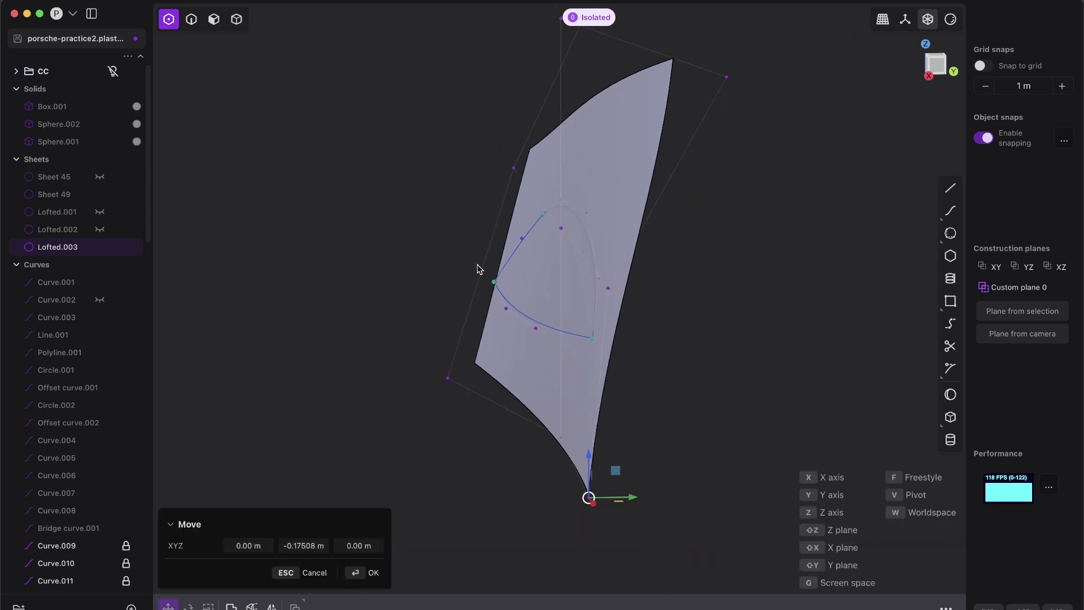
middle_click_drag(477, 268, 558, 450)
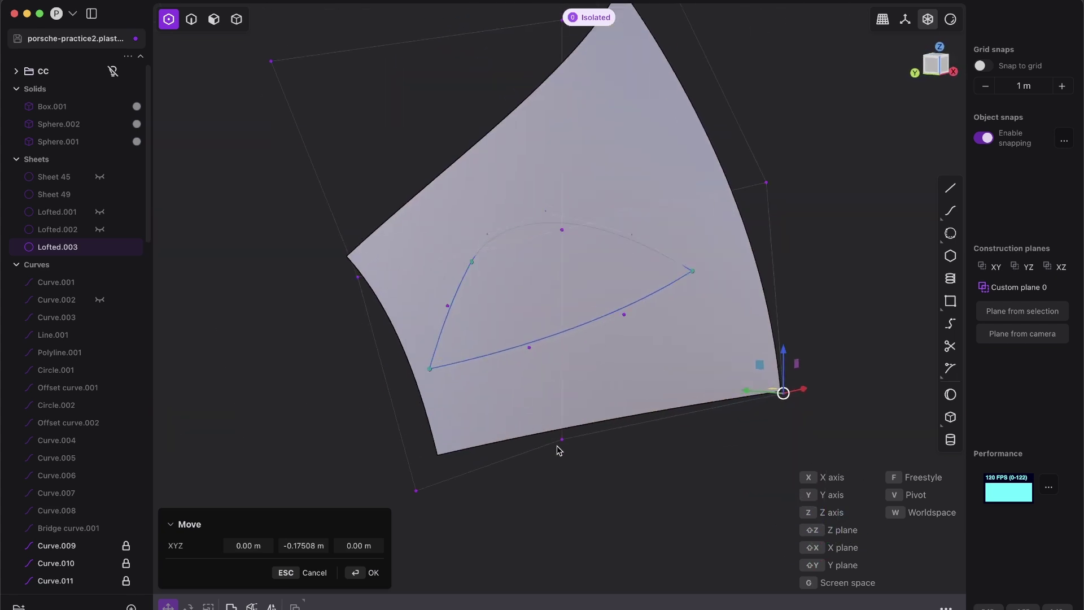
key("Return")
Move the middle control point of the sheet's lower edge about -0.69 m along the Y axis
middle_click_drag(537, 368, 610, 414)
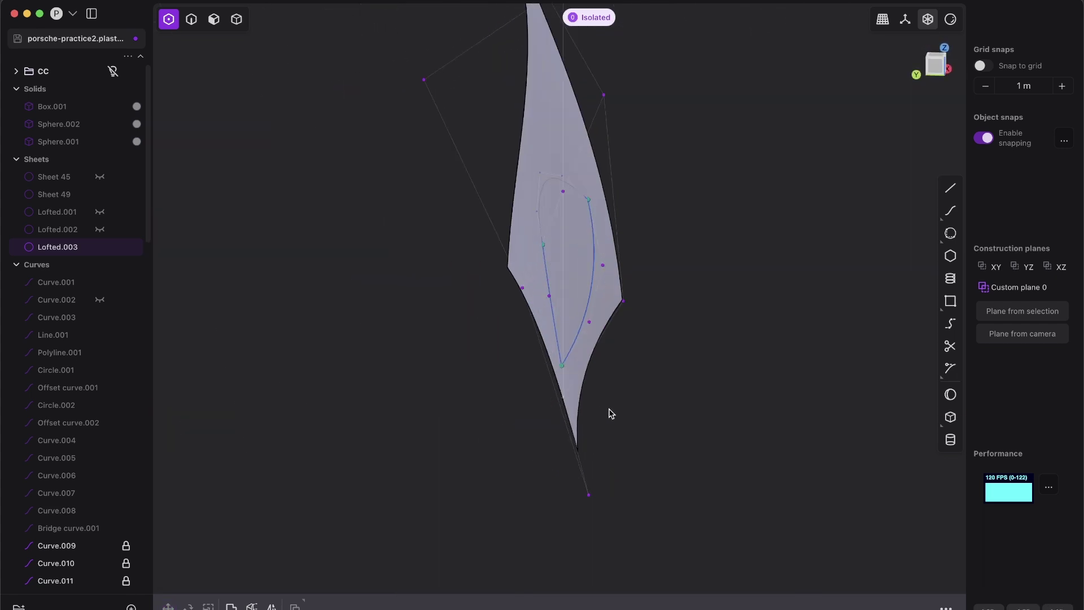
key("g")
left_click_drag(519, 403, 594, 403)
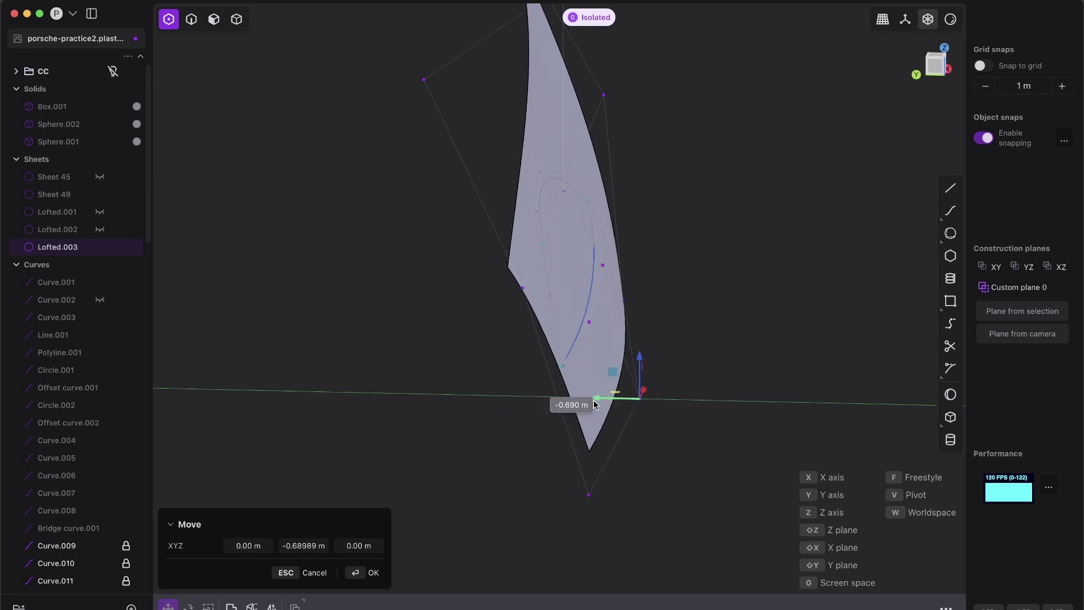
key("Return")
Move the tall end's upper corner control point about another 0.32 m along the Y axis
middle_click_drag(601, 300, 576, 308)
middle_click_drag(515, 170, 572, 221, "shift")
left_click_drag(471, 95, 536, 142)
key("g")
left_click_drag(466, 131, 433, 144)
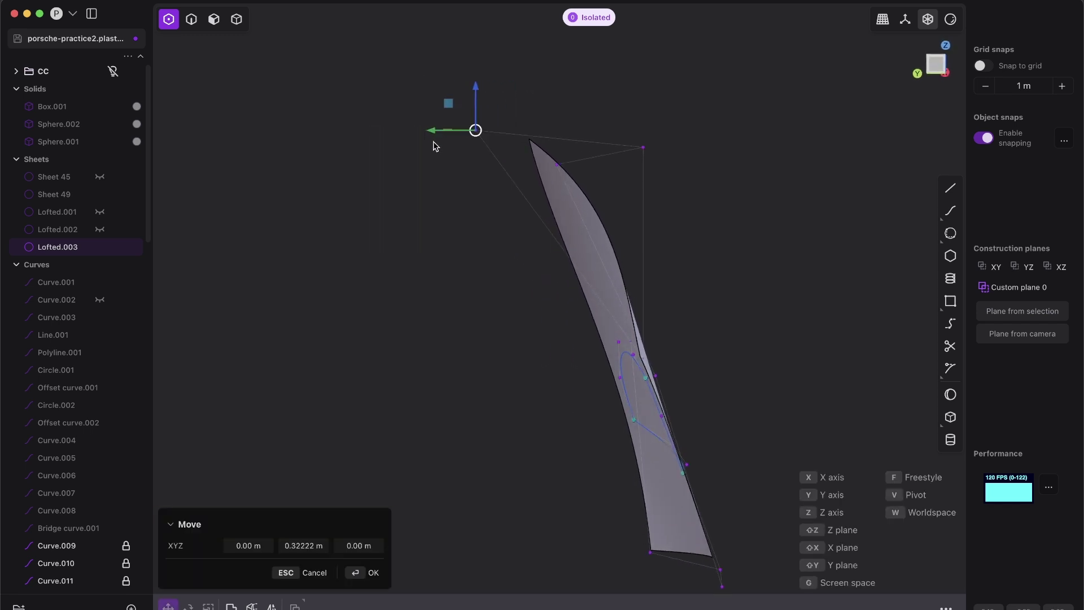
middle_click_drag(642, 402, 681, 243)
key("Return")
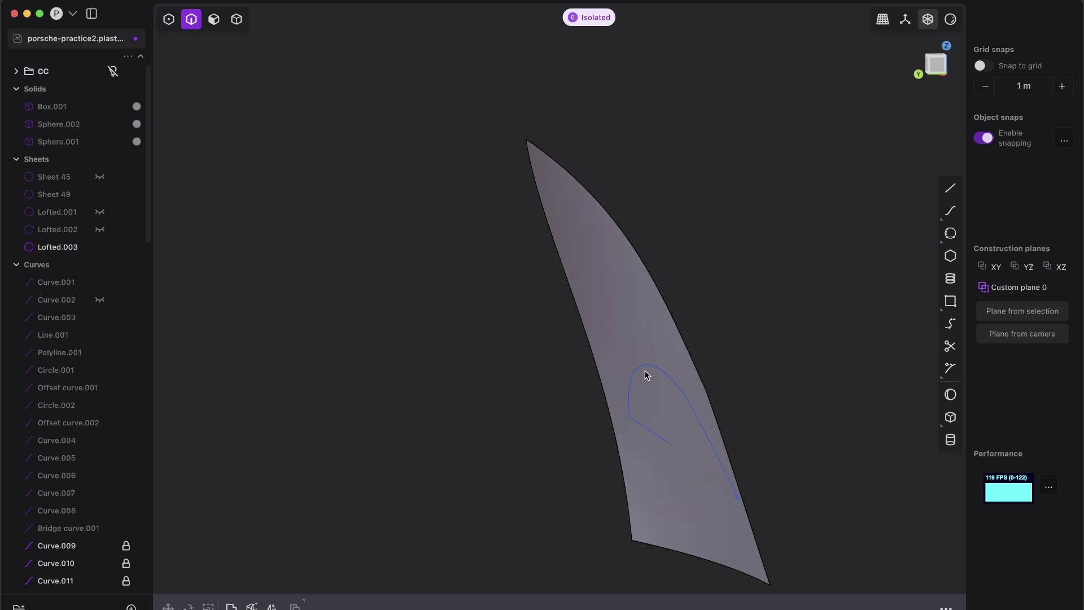
middle_click_drag(644, 373, 659, 324)
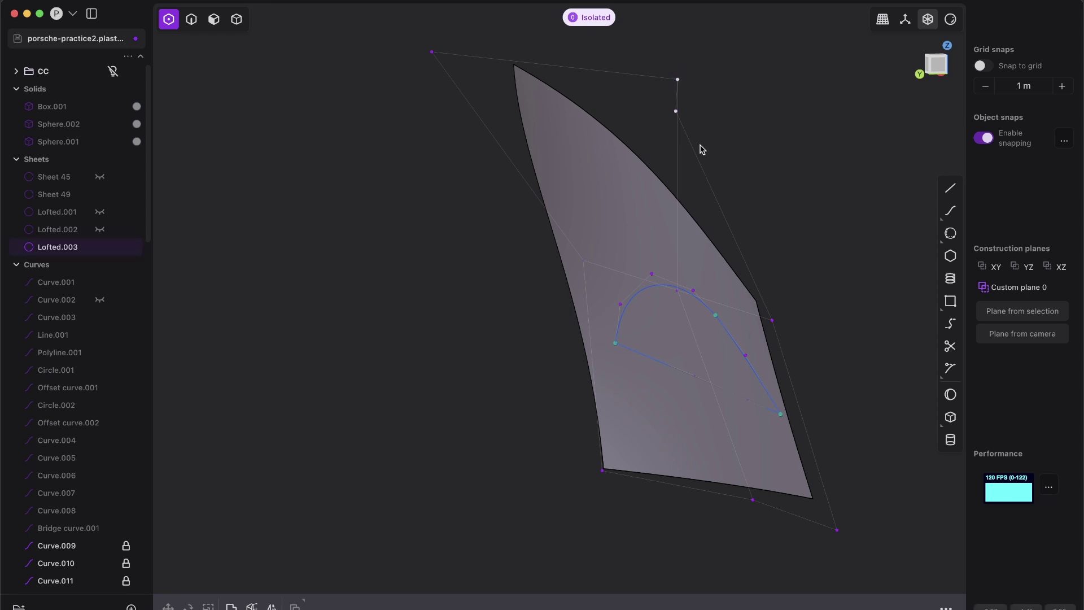
key("g")
key("Escape")
key("g")
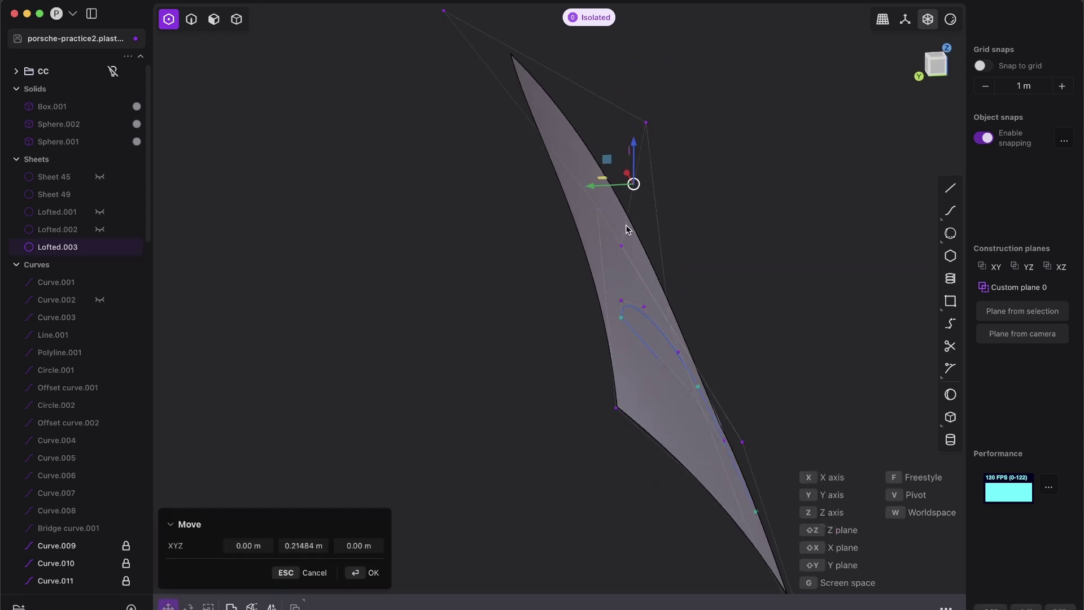
Move the middle control point of the sheet's upper edge about 0.8 m along the Y axis
left_click(667, 158)
key("g")
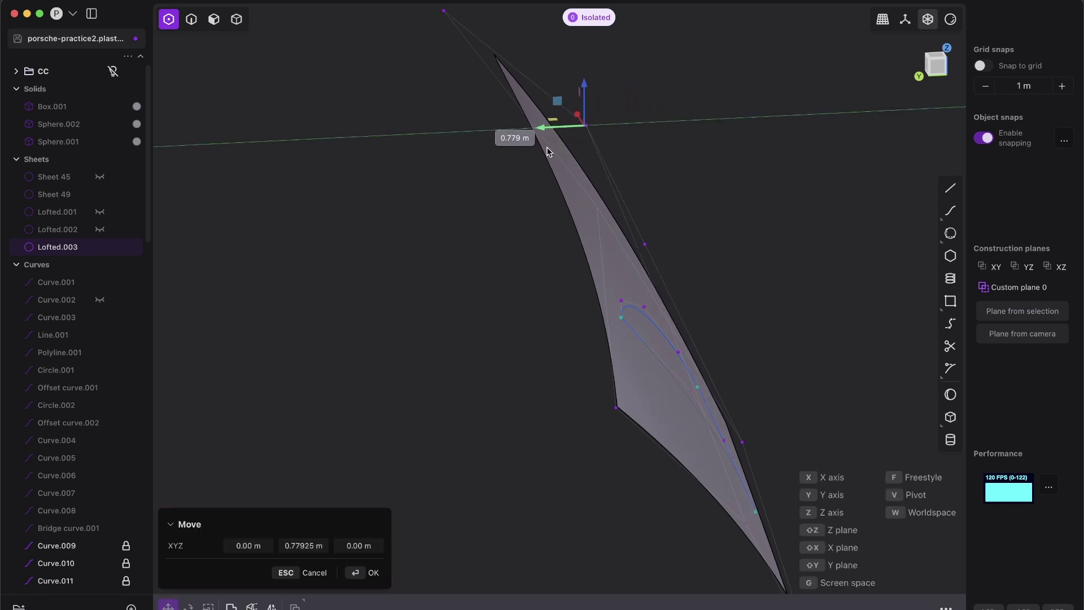
mouse_move(546, 151)
left_mouse_down()
mouse_move(513, 167)
mouse_move(534, 164)
left_mouse_up()
Move the lower edge's middle control point slightly further in negative Y and the short end's lower corner point about 0.06 m along Y
middle_click_drag(652, 347, 602, 315)
left_click(636, 413)
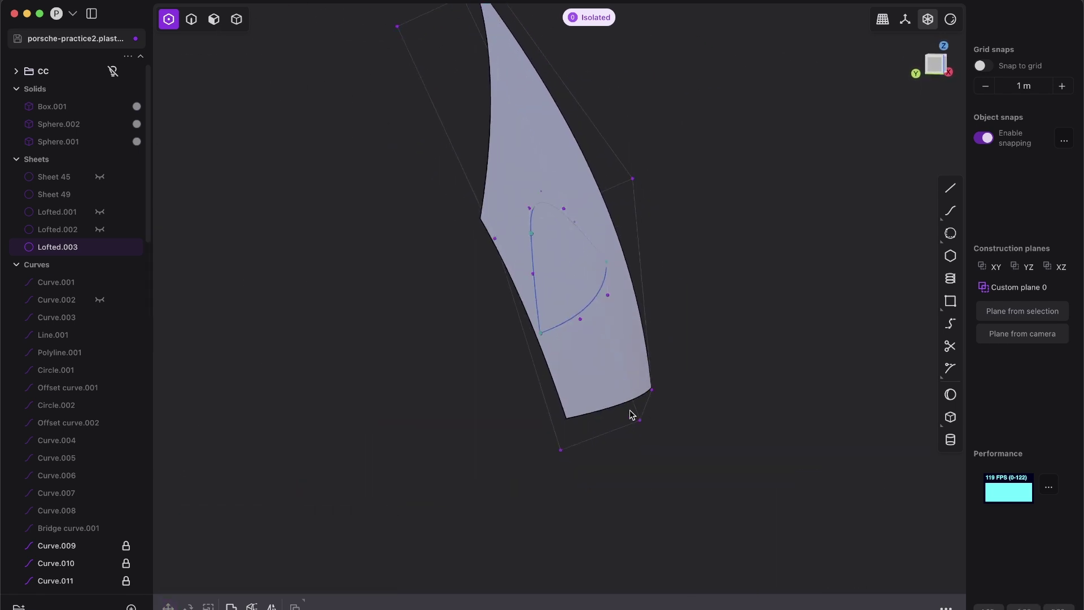
key("g")
mouse_move(607, 408)
middle_mouse_down()
mouse_move(596, 414)
mouse_move(608, 419)
middle_mouse_up()
left_click_drag(583, 389, 609, 395)
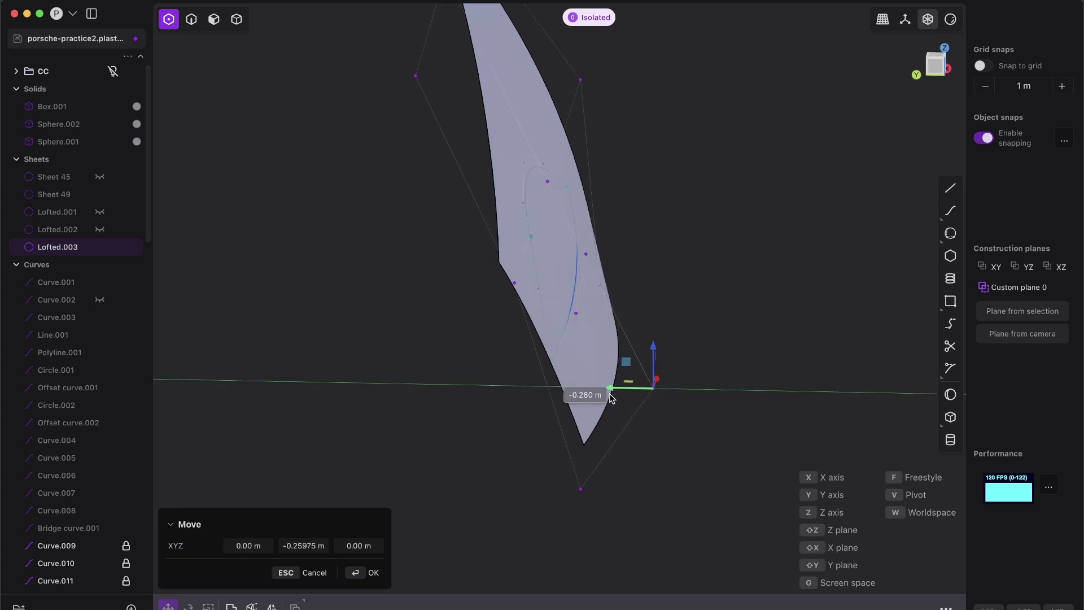
left_click(600, 401)
key("g")
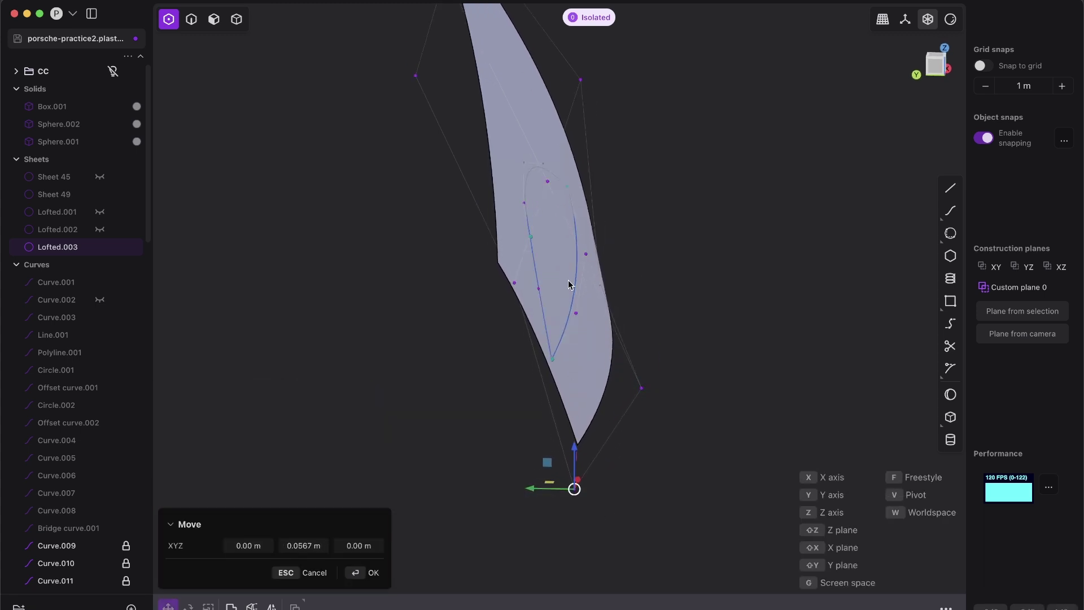
middle_click_drag(568, 281, 528, 271)
key("Return")
Move the sheet's centre control point about -0.26 m along the Y axis
middle_click_drag(638, 285, 547, 244)
key("g")
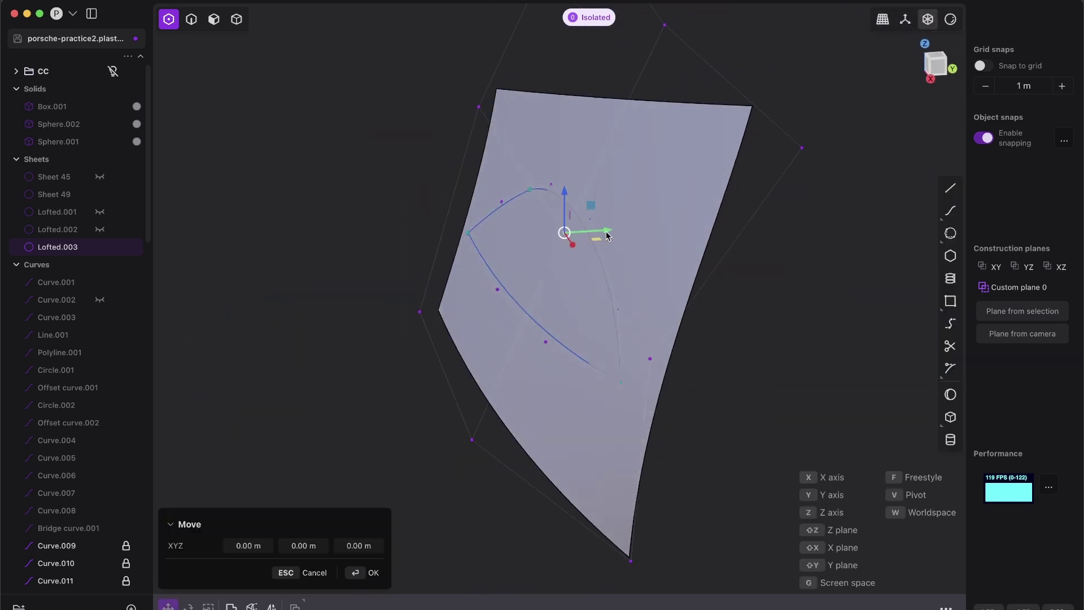
left_click_drag(607, 236, 588, 235)
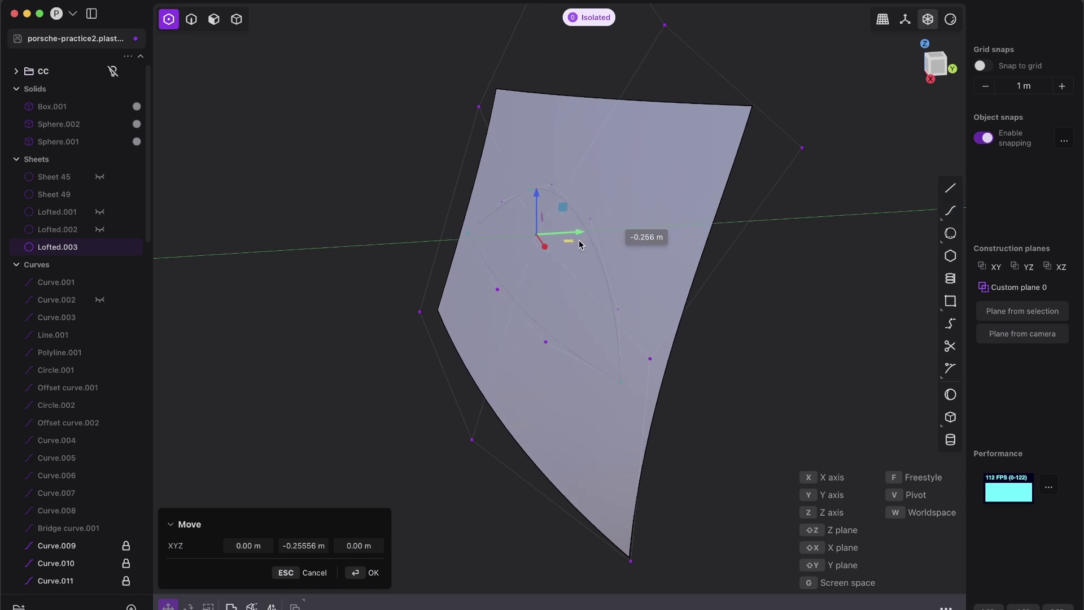
key("Return")
middle_click_drag(579, 245, 515, 313, "shift")
Move the upper edge's middle control point further in positive Y, and the tall end's upper corner point slightly the same way
left_click(600, 92)
left_click_drag(649, 90, 700, 111)
left_click(737, 216)
left_click_drag(786, 218, 794, 218)
key("Return")
middle_click_drag(594, 397, 526, 313, "shift")
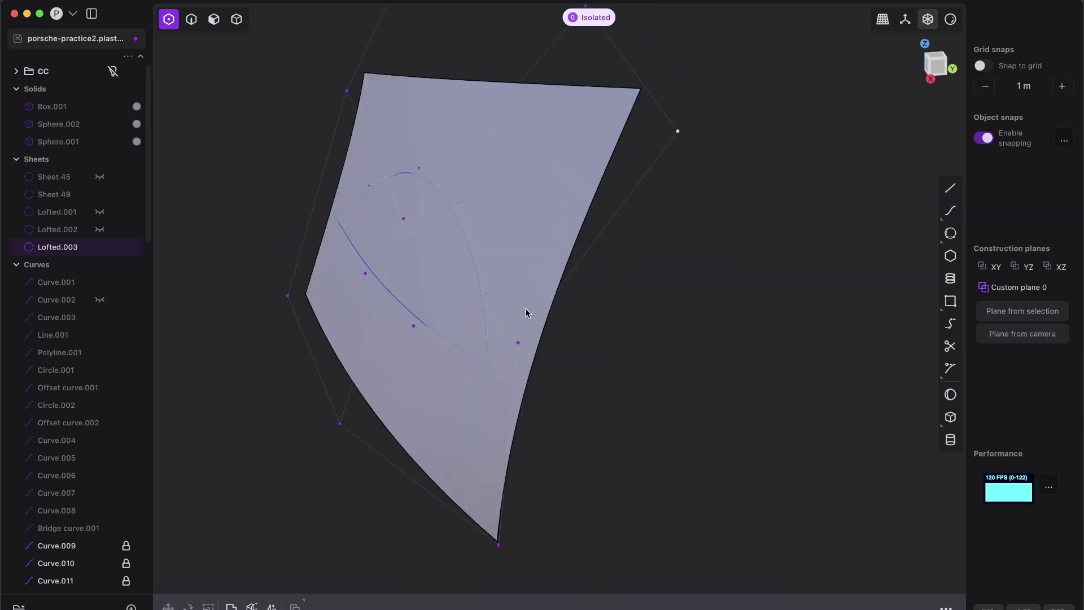
Move the middle control point of the sheet's tall end in the positive Y direction
left_click(518, 342)
left_click_drag(564, 340, 594, 340)
key("Return")
Raise the lofted sheet face's degree to 3 x 3 for additional control points
middle_click_drag(524, 157, 556, 281, "shift")
key("2")
key("3")
left_click(555, 278)
middle_click_drag(561, 341, 572, 313)
key("Escape")
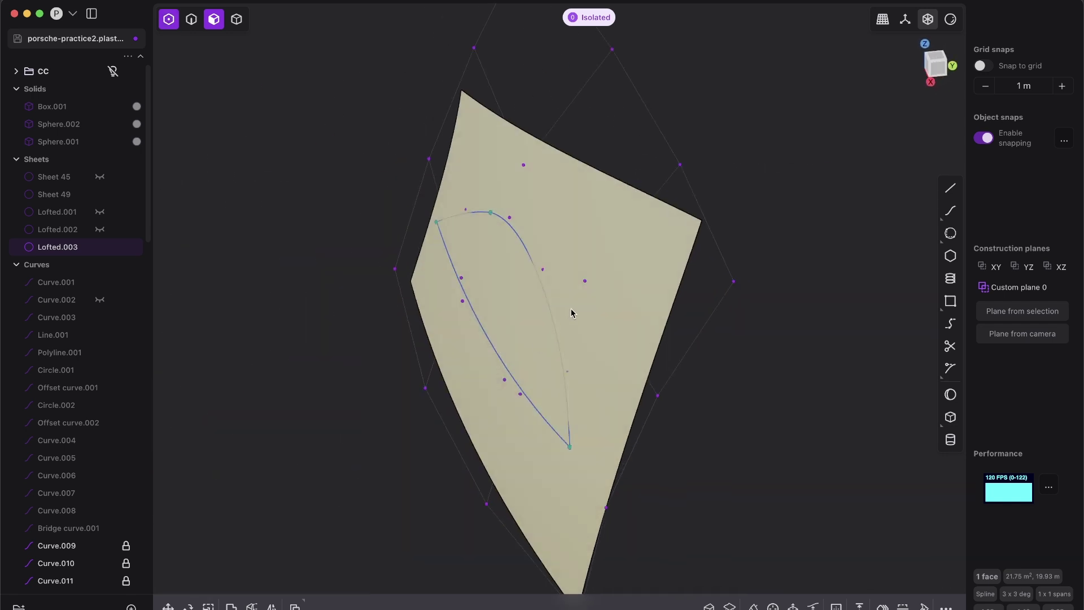
Move the lower edge's inner control point nearest the tall end about -0.23 m along the Y axis, and adjust its neighbour slightly
middle_click_drag(576, 272, 483, 509)
key("g")
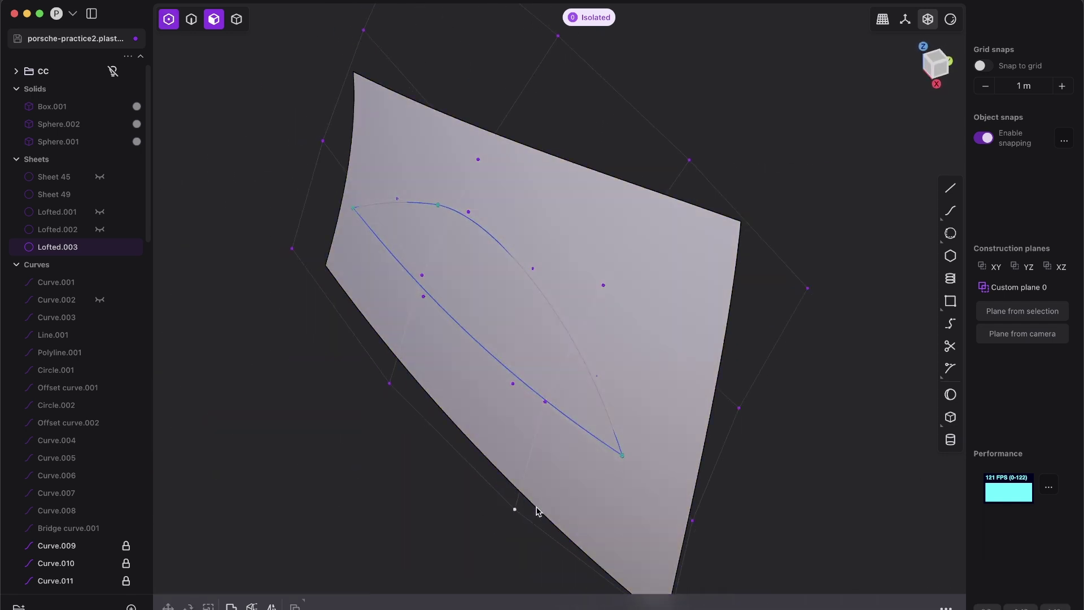
left_click_drag(553, 503, 528, 512)
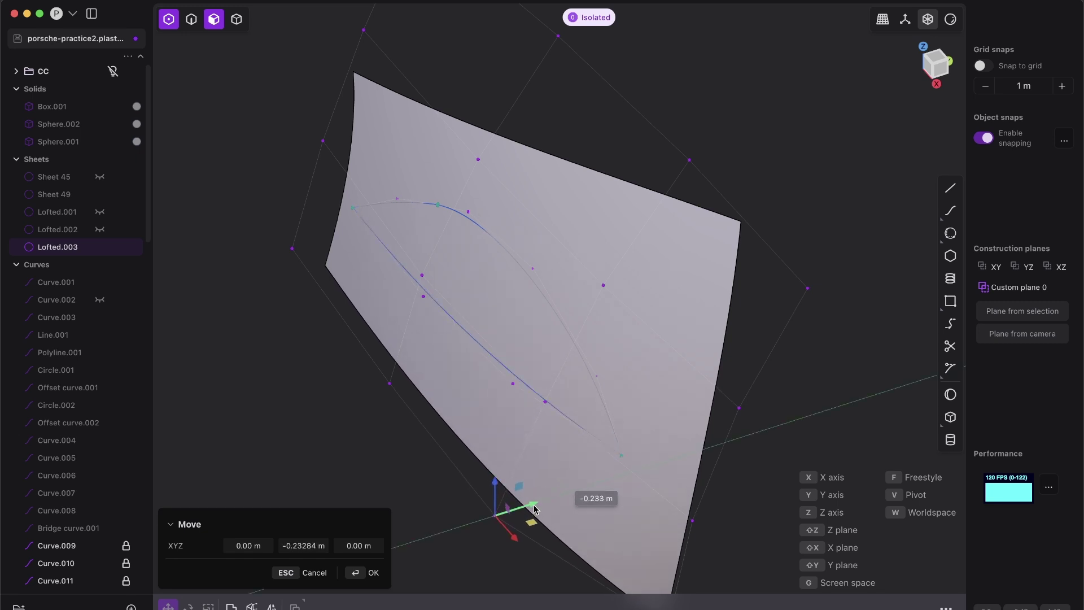
key("Return")
key("g")
mouse_move(434, 367)
left_mouse_down()
mouse_move(426, 374)
mouse_move(433, 367)
left_mouse_up()
key("Return")
middle_click_drag(568, 327, 595, 333)
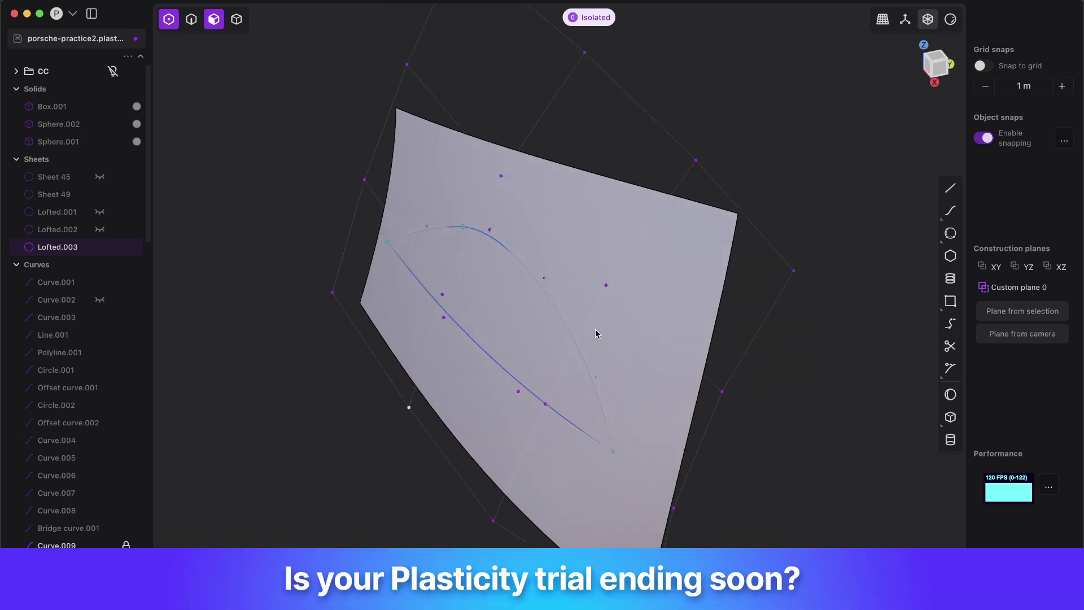
Move the upper interior control point nearest the tall end, and shift the tall end's upper inner control point about 0.13 m along Y
left_click(610, 285)
key("g")
left_click_drag(650, 277, 660, 282)
key("Return")
left_click(792, 274)
left_click_drag(835, 265, 757, 346)
middle_click_drag(656, 387, 656, 392)
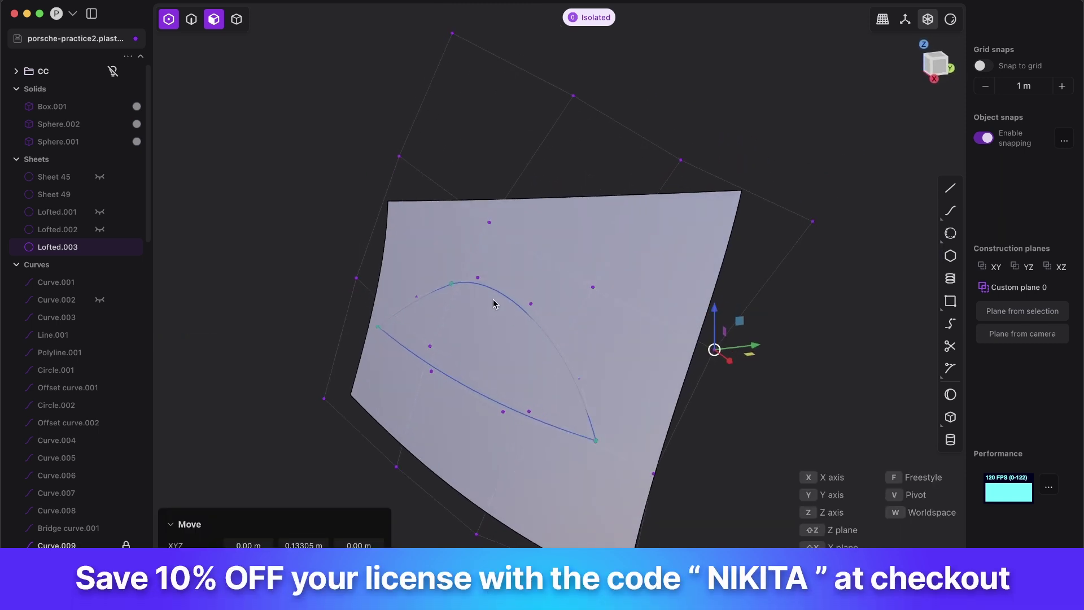
middle_click_drag(468, 294, 571, 324)
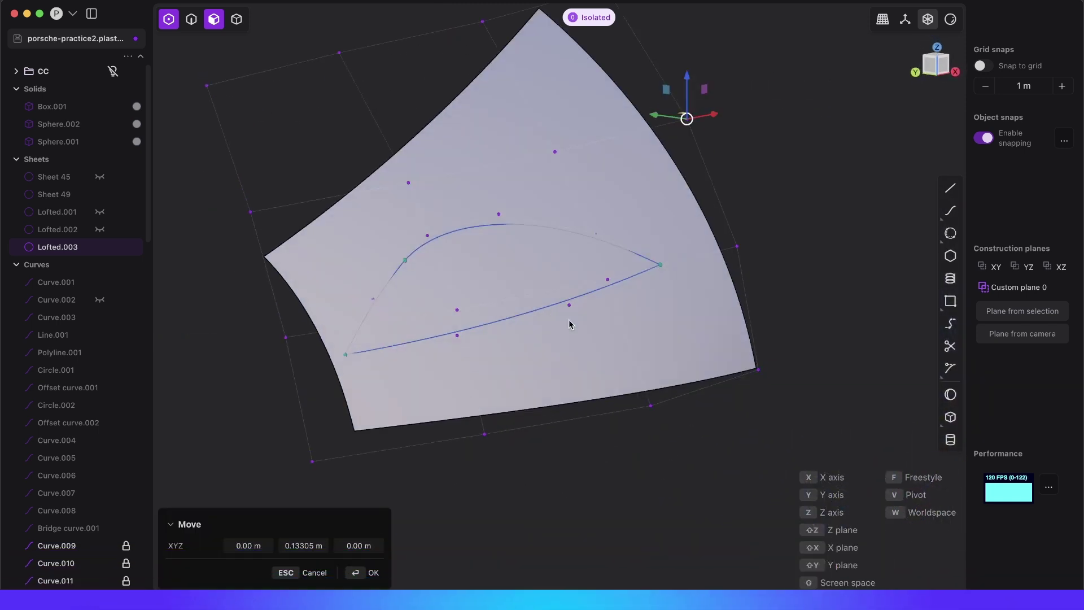
key("Return")
Unlock the three window boundary curves, Curve.009, Curve.010 and Curve.011
key("Escape")
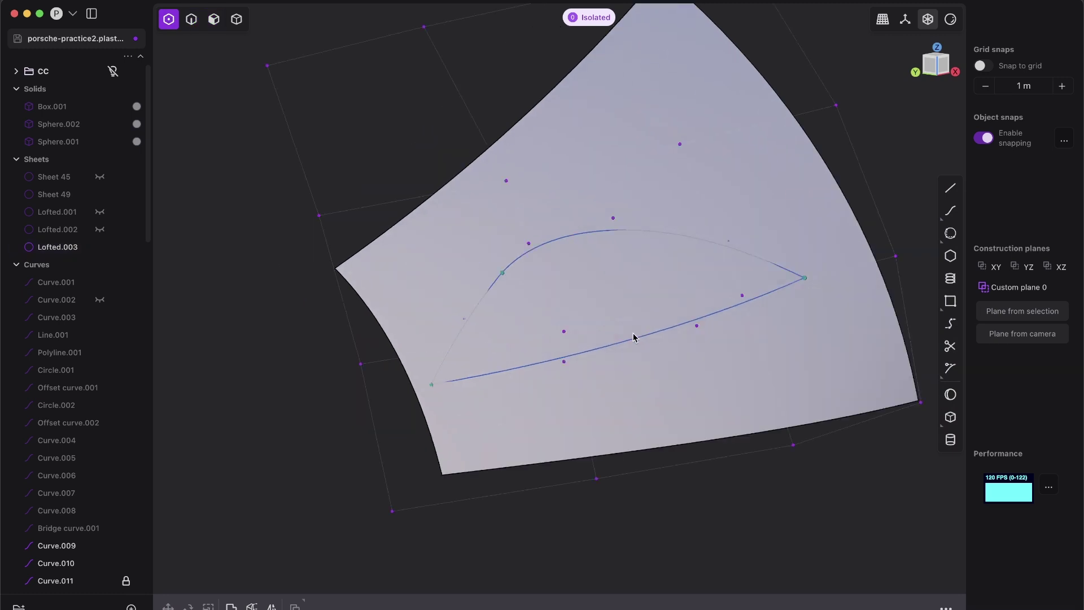
middle_click_drag(620, 269, 577, 242)
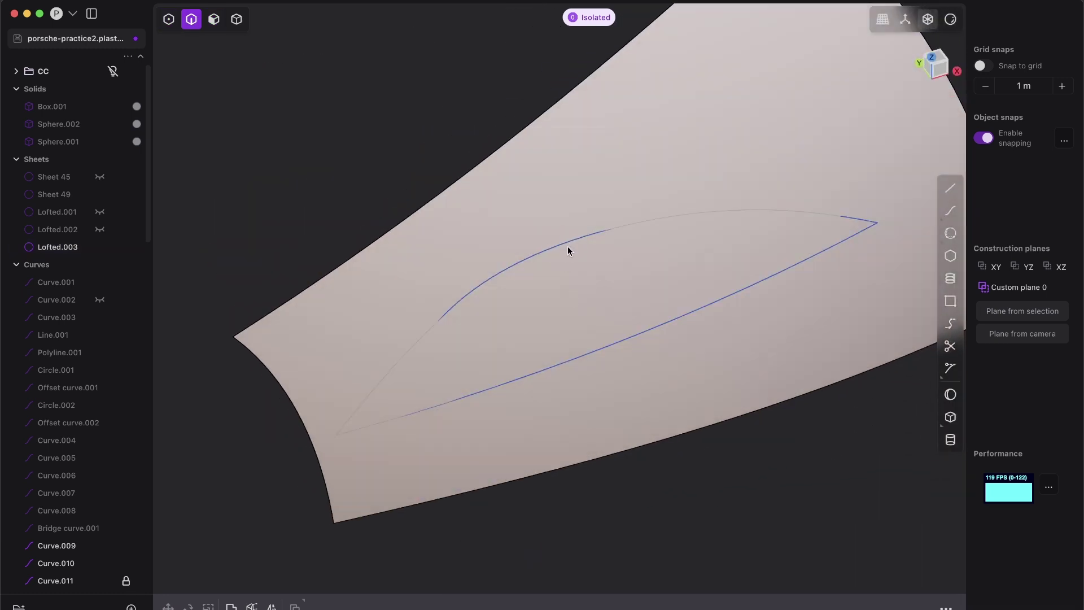
middle_click_drag(574, 249, 550, 237)
left_click(549, 236)
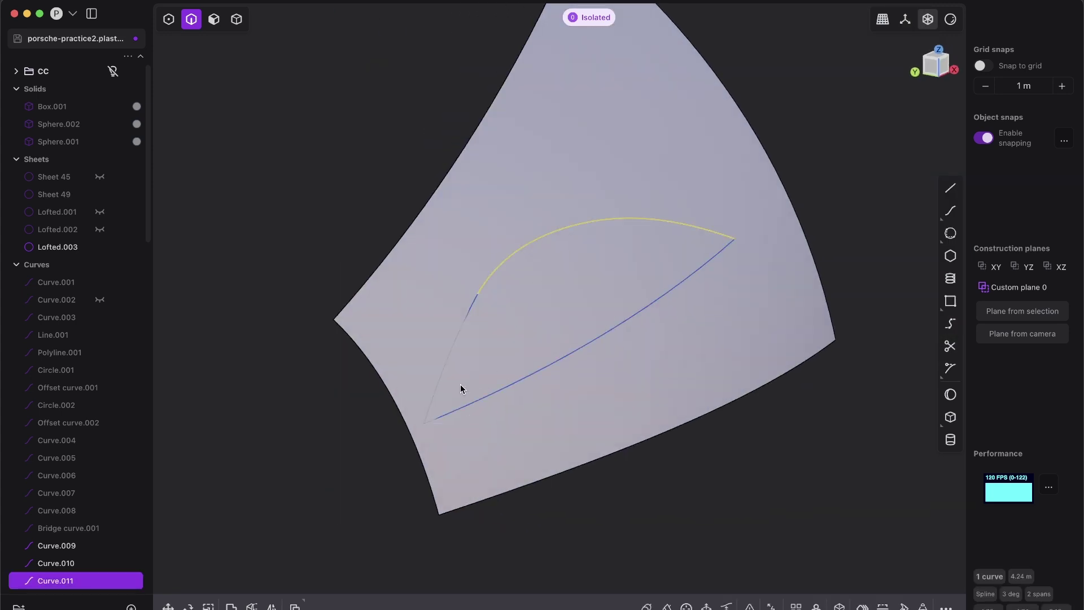
left_click(520, 377)
middle_click_drag(528, 311, 641, 283)
key("Escape")
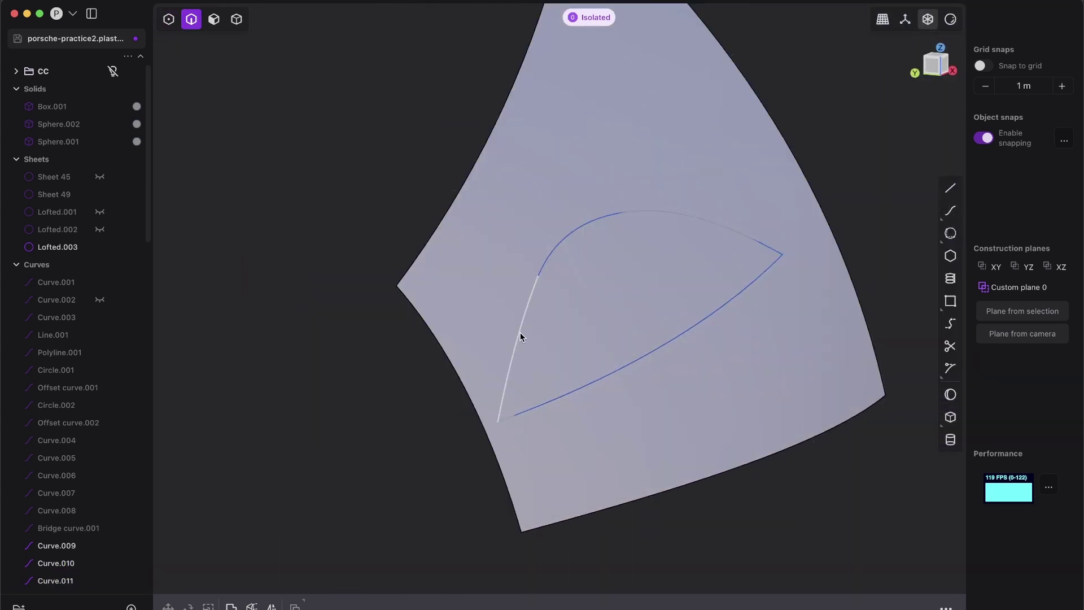
Imprint the three window boundary curves onto the lofted sheet from the front view
left_click(520, 337)
left_click(611, 231)
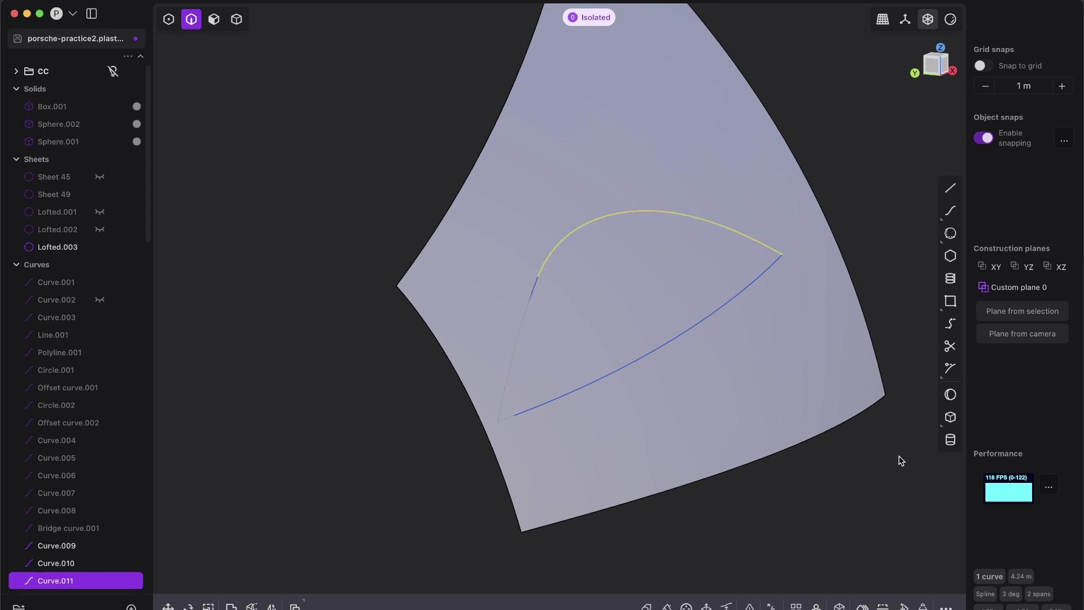
left_click(506, 354, "shift")
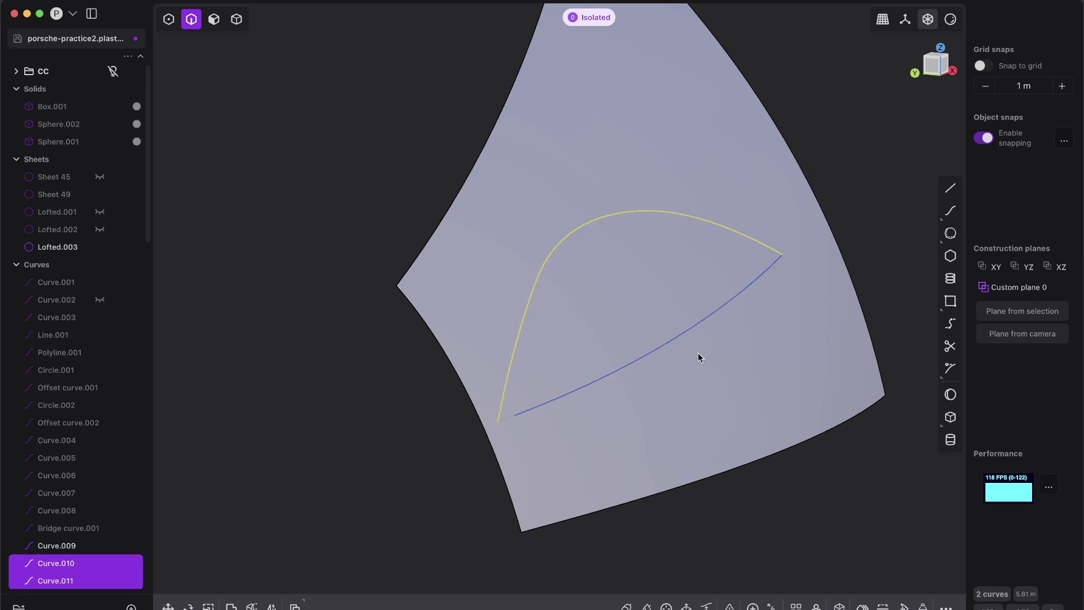
key("space")
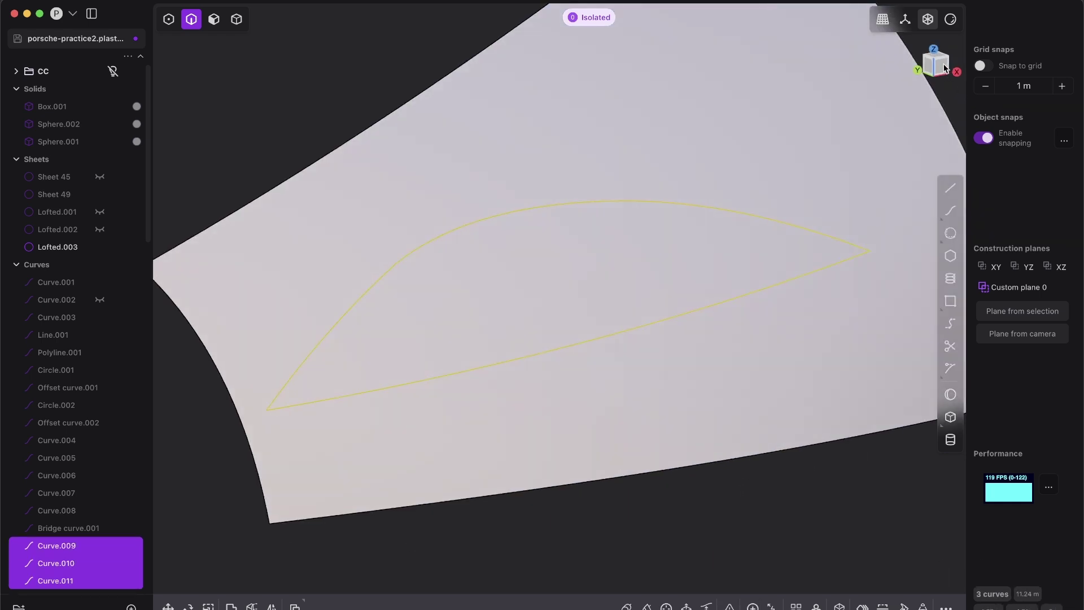
left_click(944, 67)
key("c")
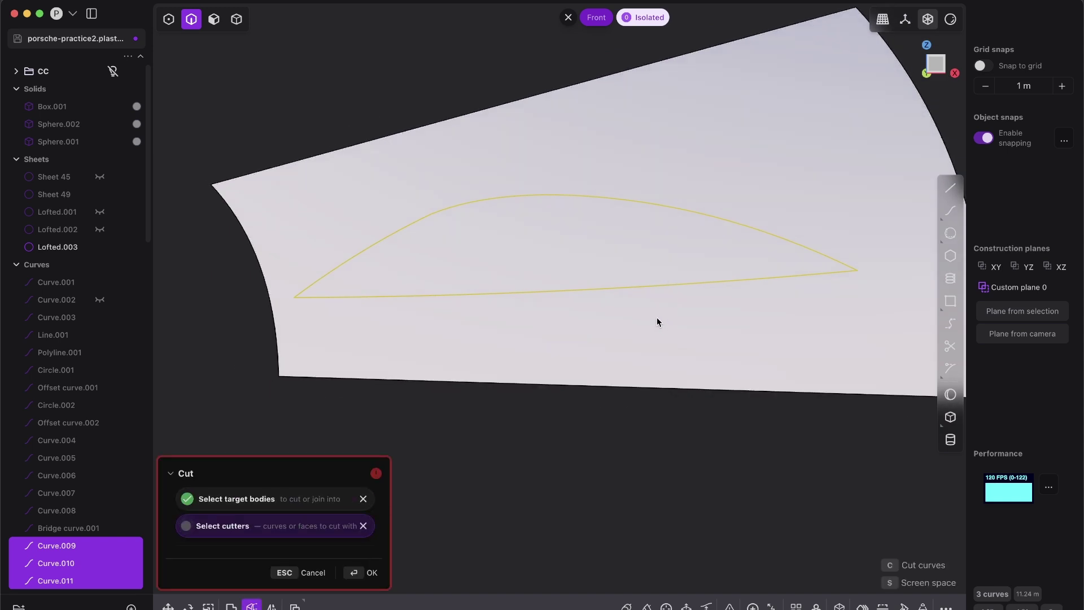
key("Escape")
key("shift+i")
left_click(682, 323)
key("Return")
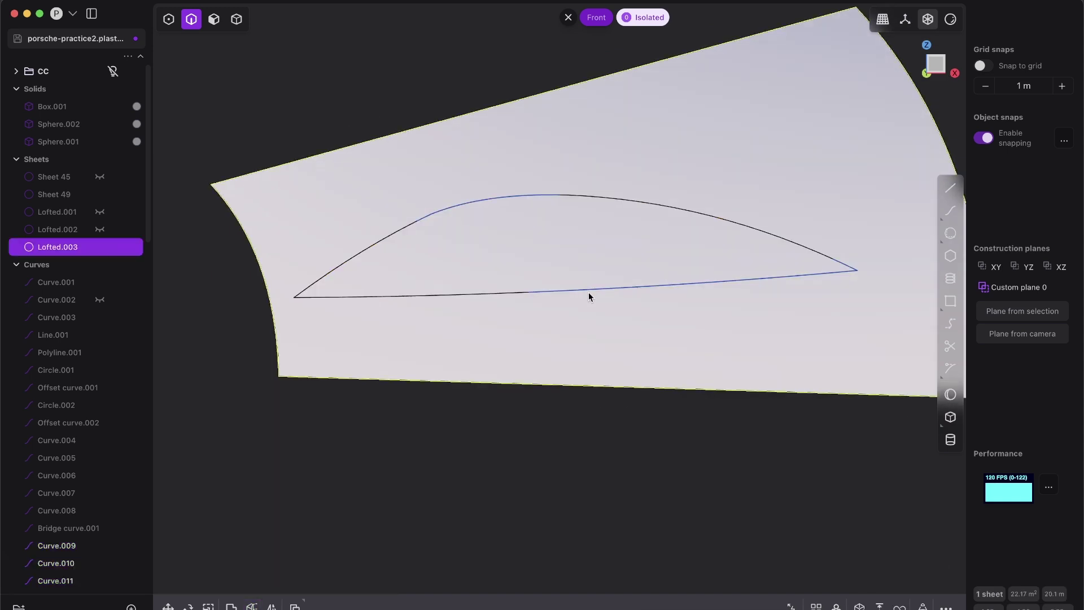
Delete the sheet's outer face surrounding the imprinted window outline, keeping only the window-shaped face
middle_click_drag(589, 296, 641, 155)
key("3")
left_click(642, 154)
key("o")
middle_click_drag(648, 247, 634, 158)
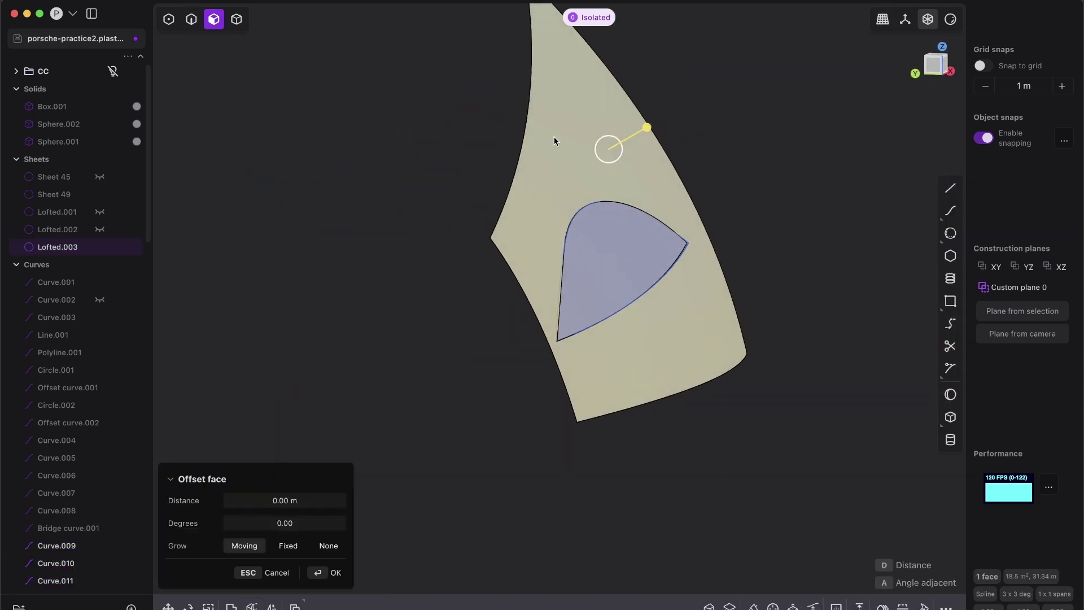
key("Delete")
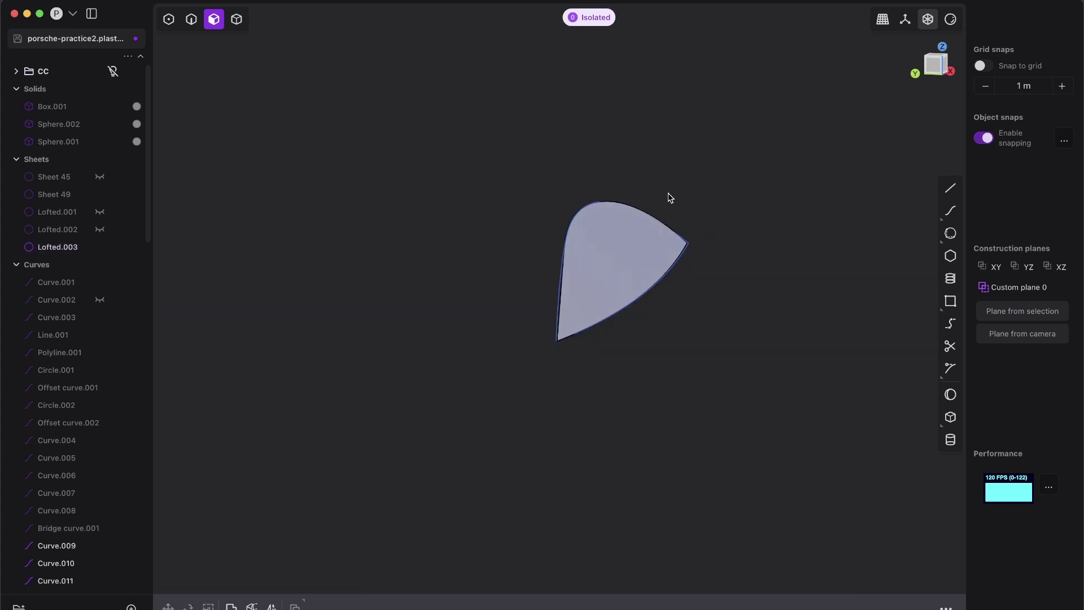
Exit isolation to show the car's other geometry, and display horizontal zebra stripes on the side-window surface
middle_click_drag(585, 274, 510, 280)
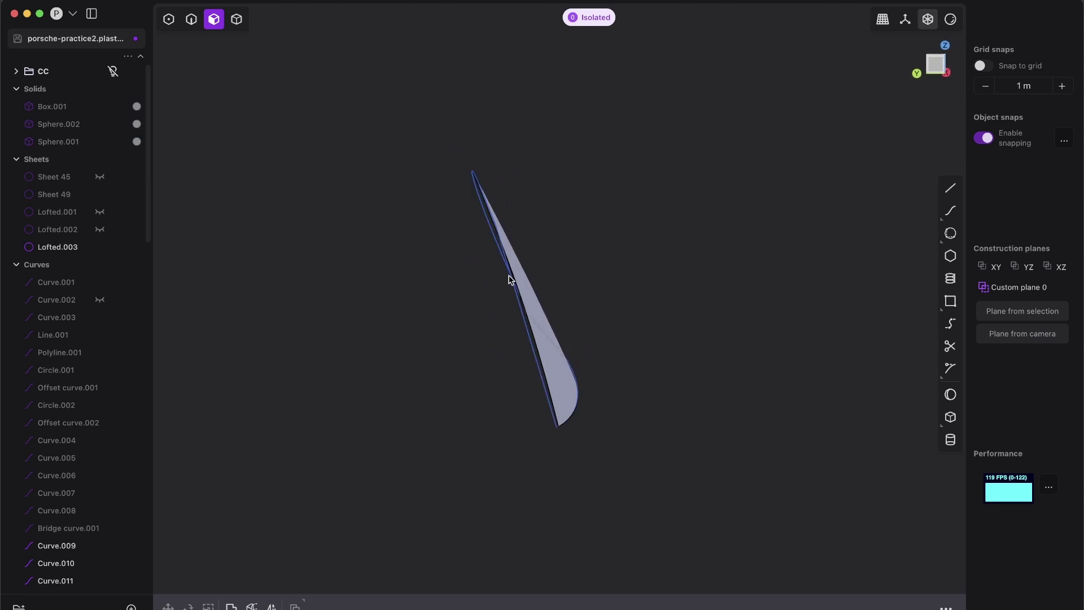
key("slash")
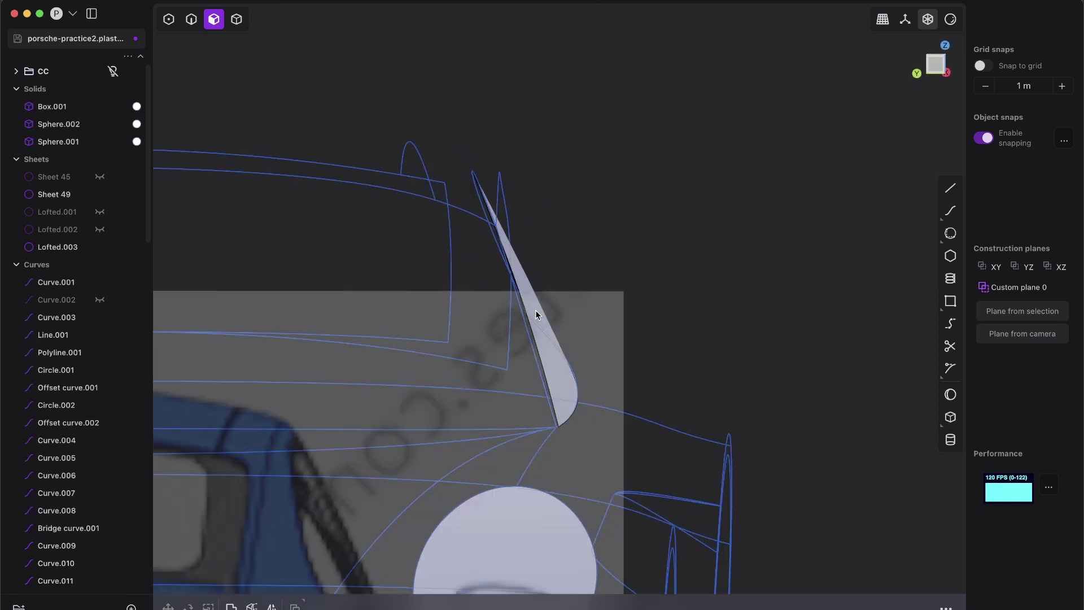
middle_click_drag(531, 284, 896, 125)
left_click(950, 20)
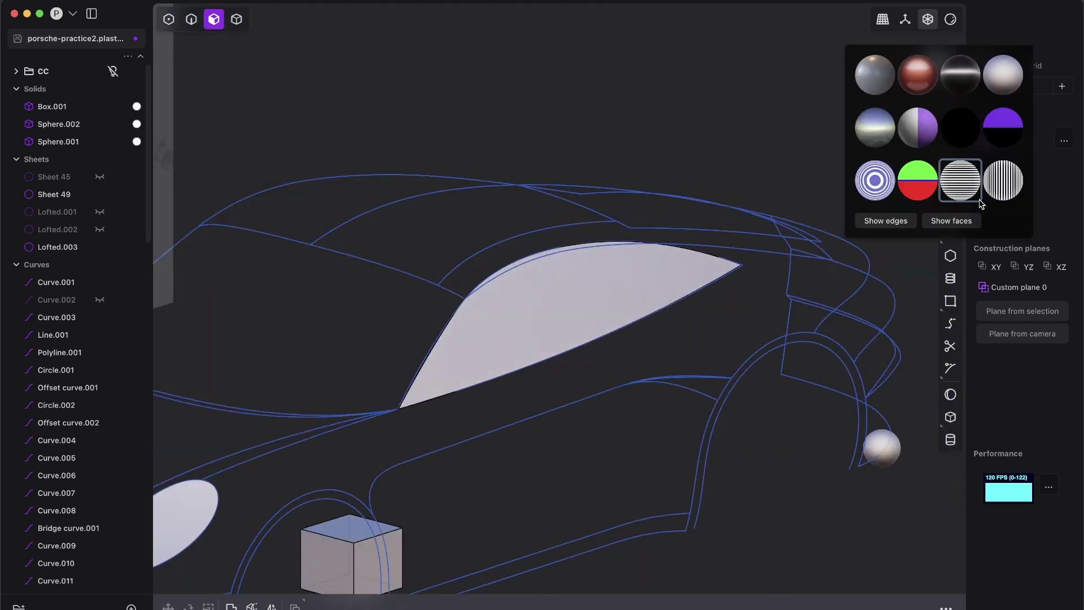
left_click(969, 190)
mouse_move(536, 261)
middle_mouse_down()
mouse_move(529, 271)
mouse_move(463, 271)
mouse_move(529, 268)
middle_mouse_up()
Inspect the side-window surface with vertical zebra stripes, and switch back to a plain shaded material
left_click(950, 20)
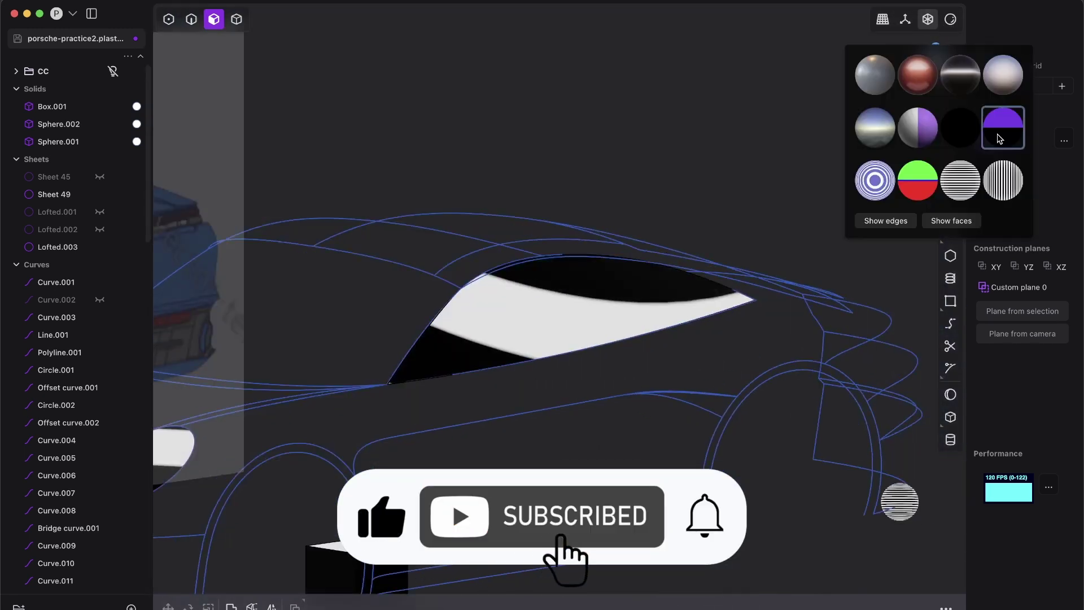
left_click(1003, 181)
middle_click_drag(627, 235, 430, 320)
scroll(511, 307, "up", 5)
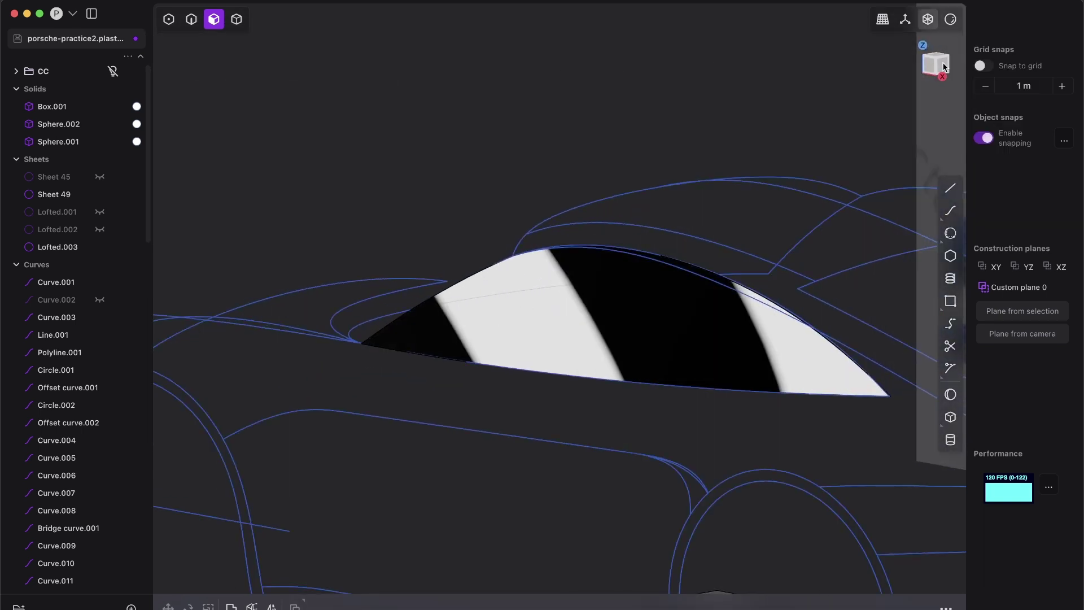
left_click(951, 21)
left_click(986, 69)
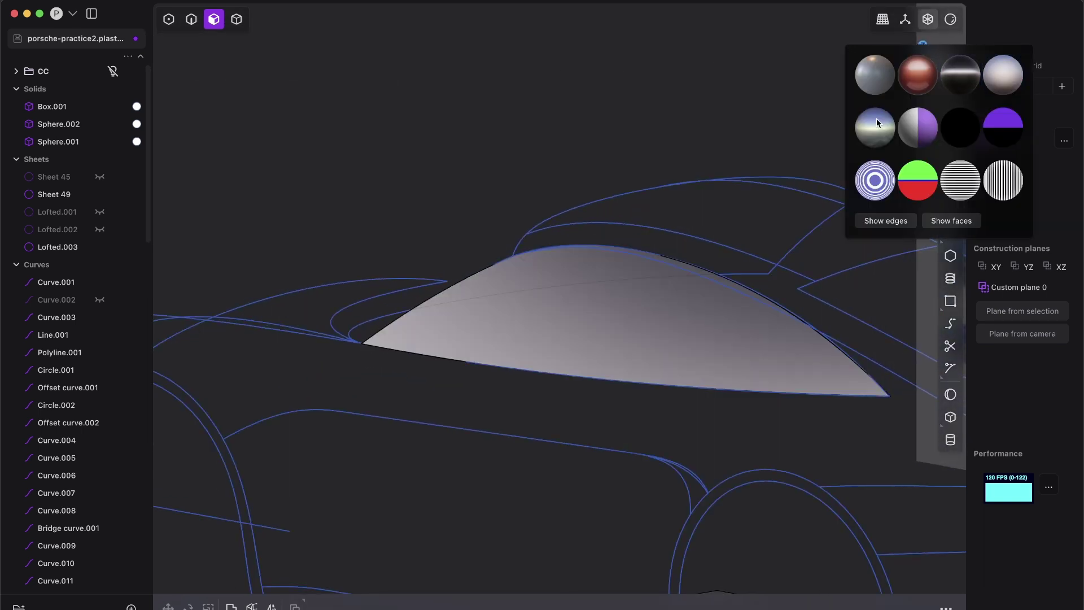
Unhide the hidden sheets and inspect the windshield, roof and side-window surfaces together with horizontal zebra stripes
middle_click_drag(802, 316, 589, 238)
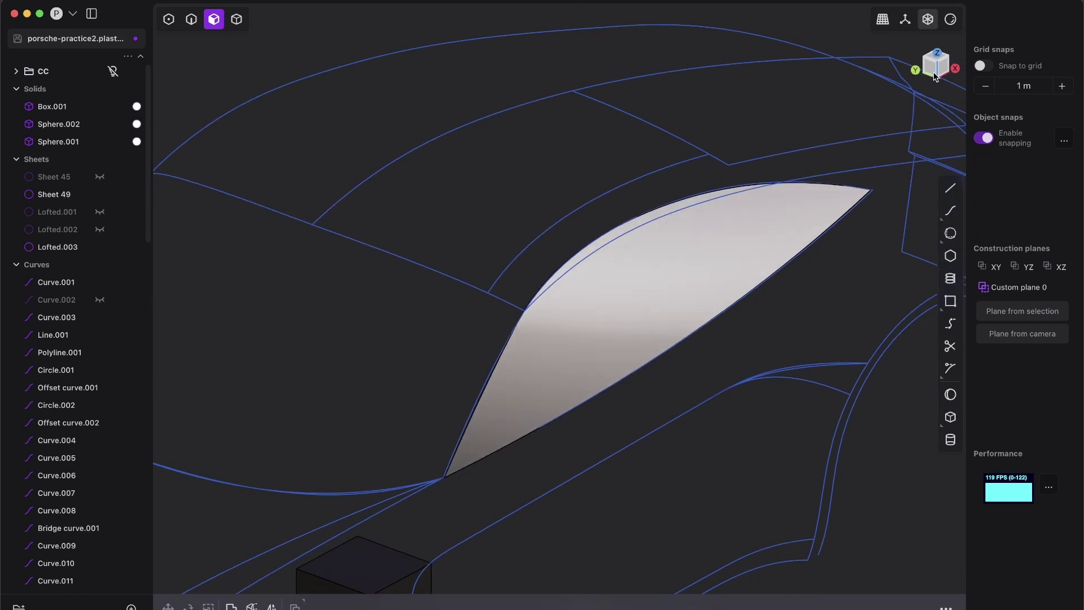
left_click(951, 26)
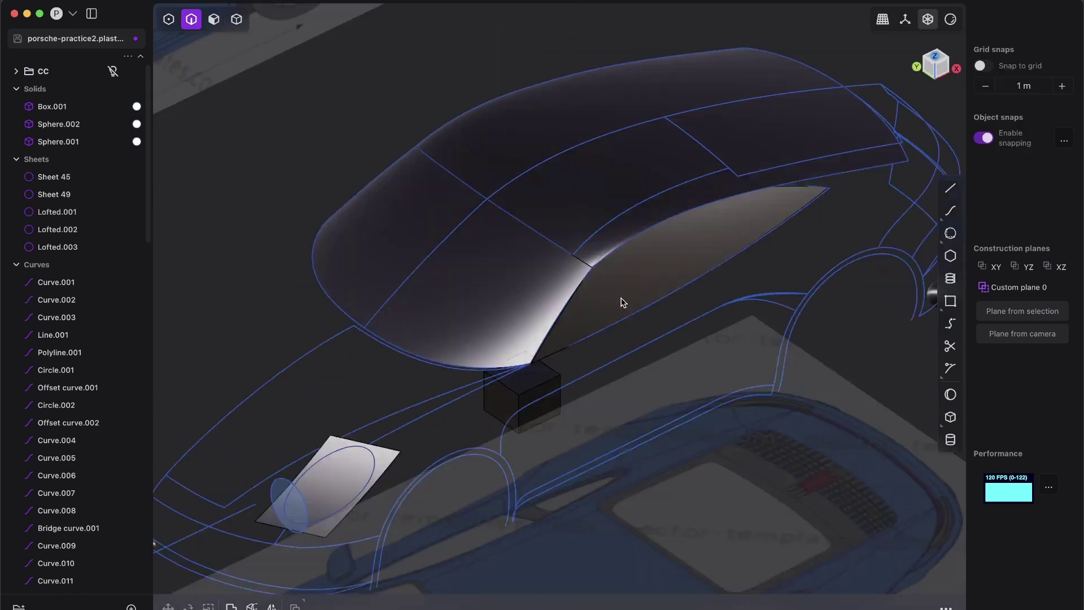
middle_click_drag(622, 302, 323, 310)
left_click(951, 22)
left_click(960, 186)
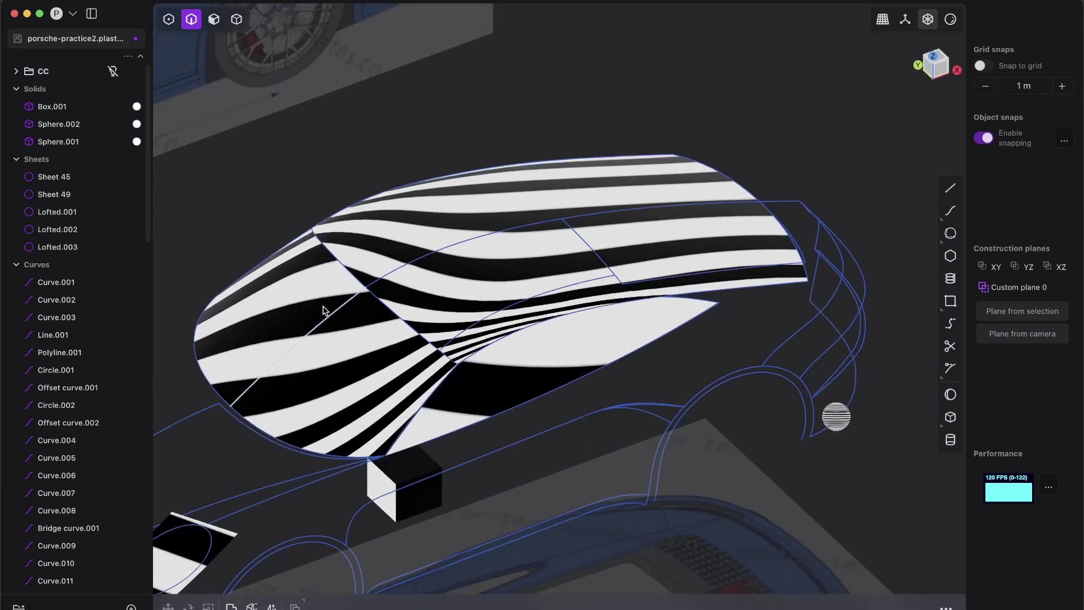
middle_click_drag(460, 338, 706, 225)
left_click(951, 20)
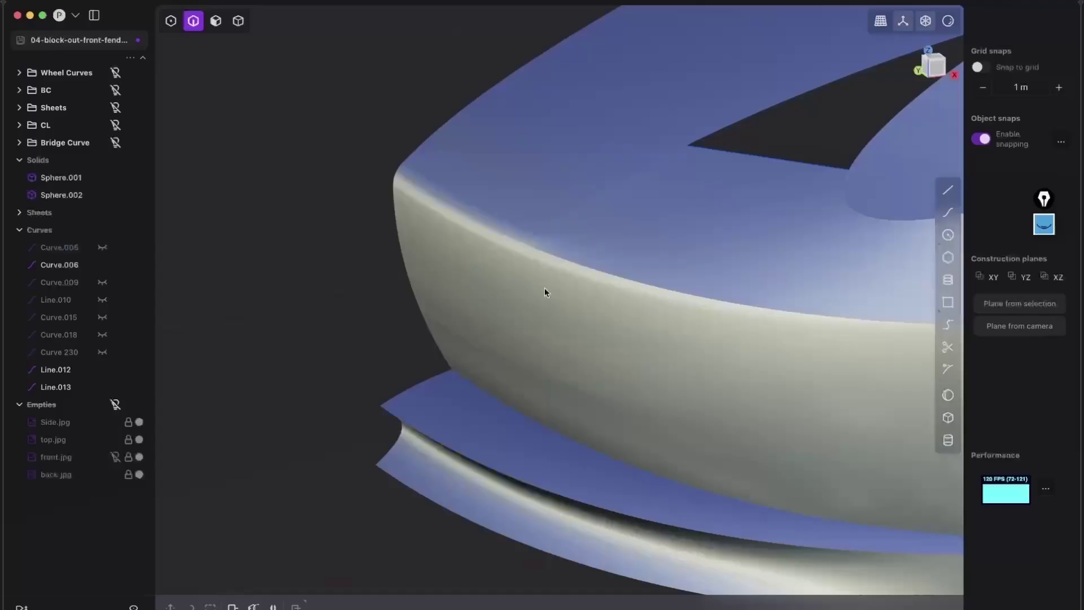
mouse_move(547, 292)
middle_mouse_down()
mouse_move(571, 286)
mouse_move(613, 300)
middle_mouse_up()
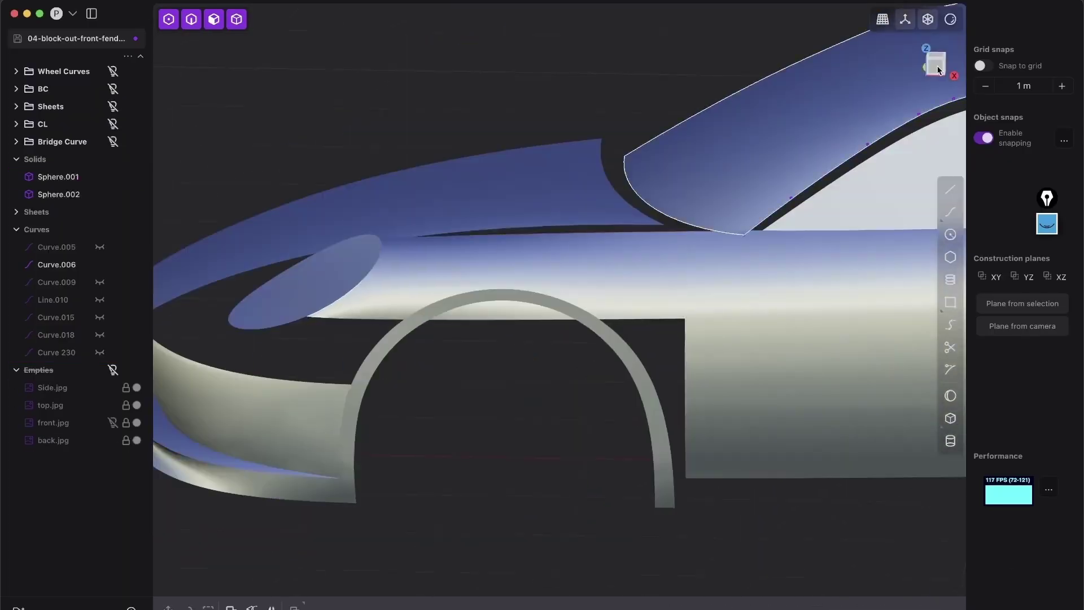
left_click_drag(771, 501, 723, 273)
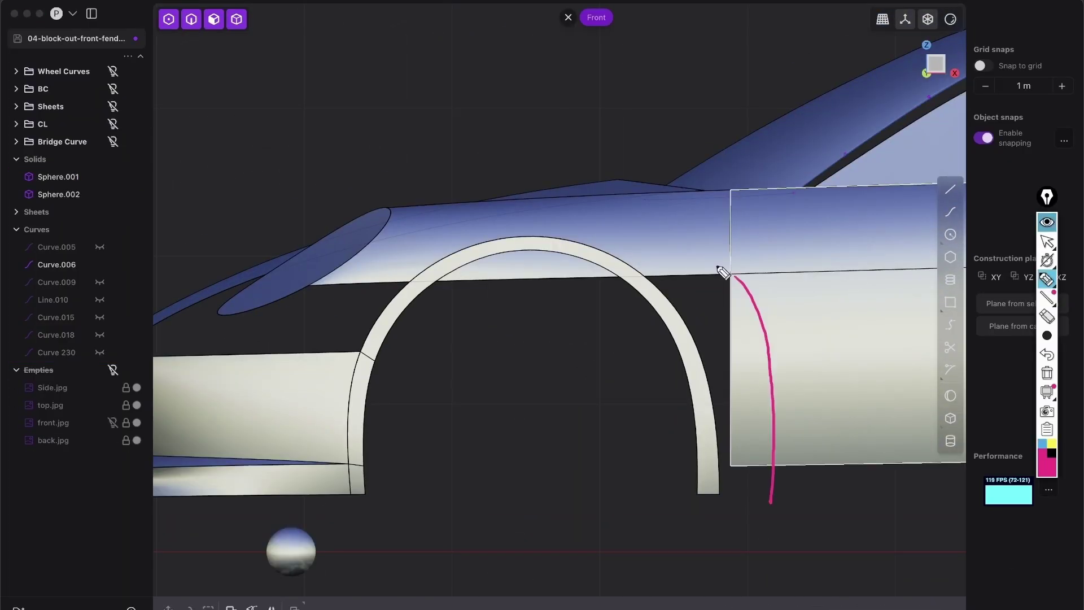
left_click(702, 339)
left_click(721, 516)
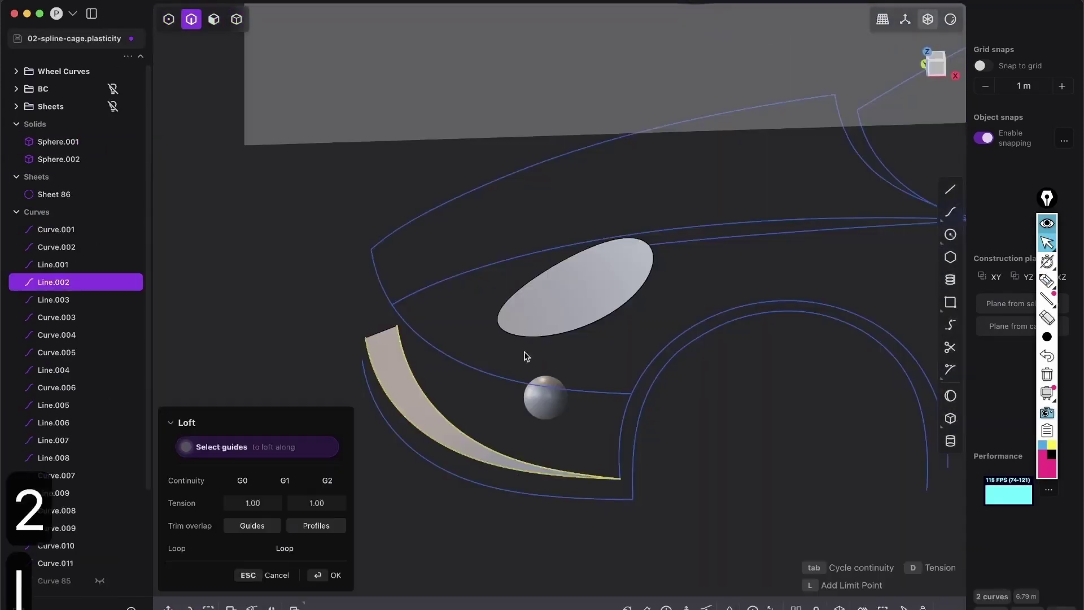
key("super+z")
key("super+z")
key("super+z")
key("super+z")
key("super+z")
key("shift+f")
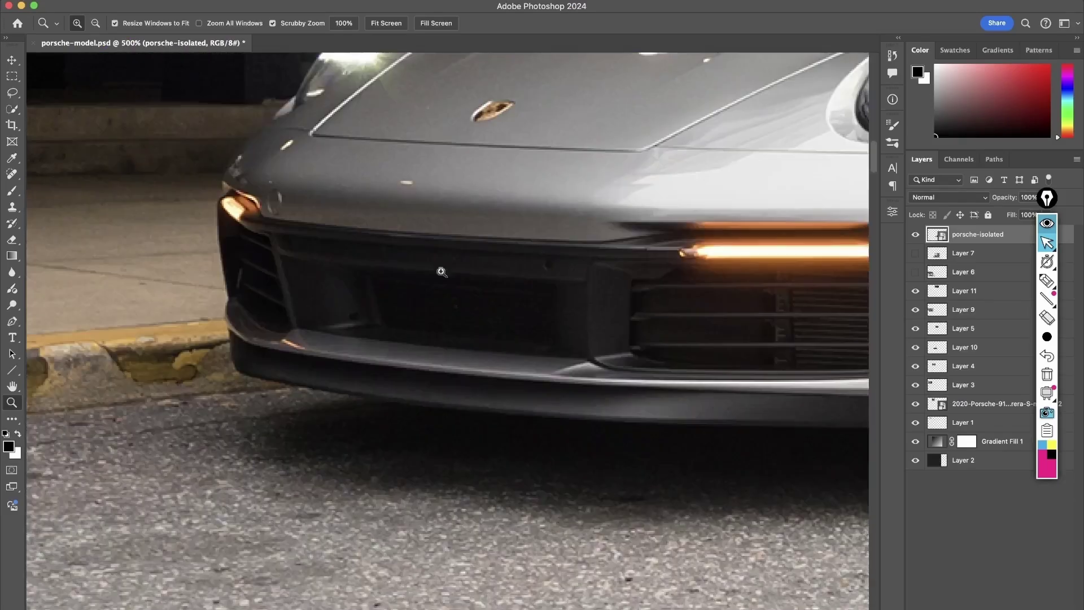
key("shift+g")
key("super+x")
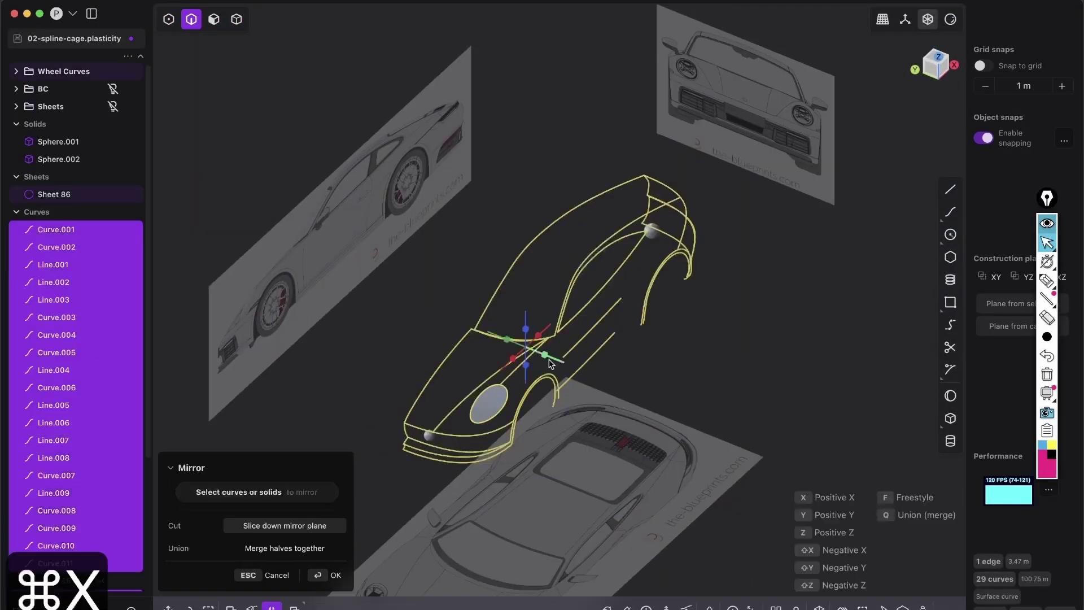
key("2")
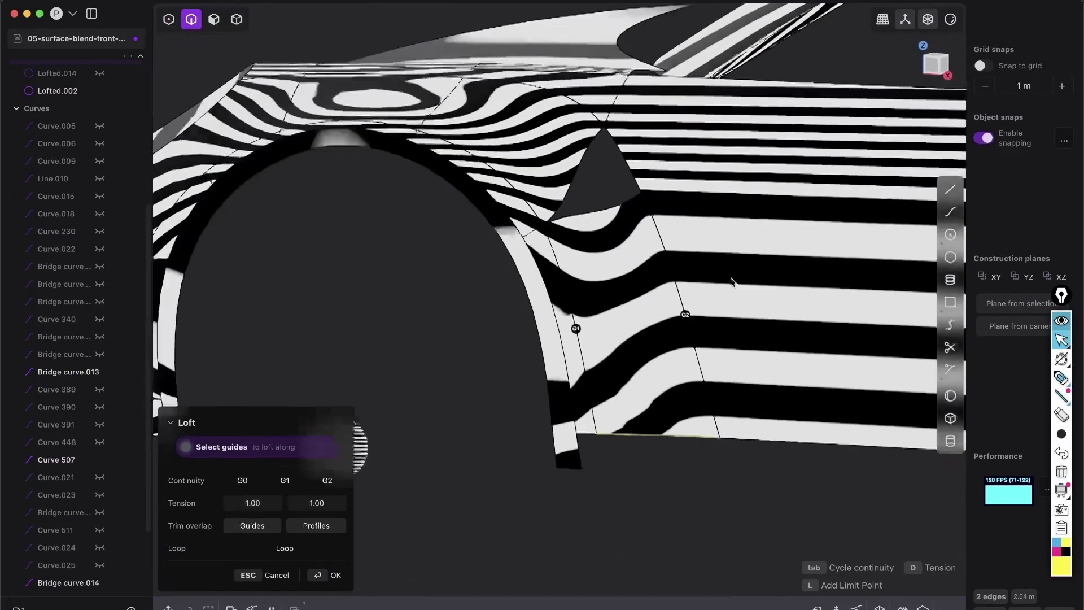
key("shift+e")
key("Tab")
key("Tab")
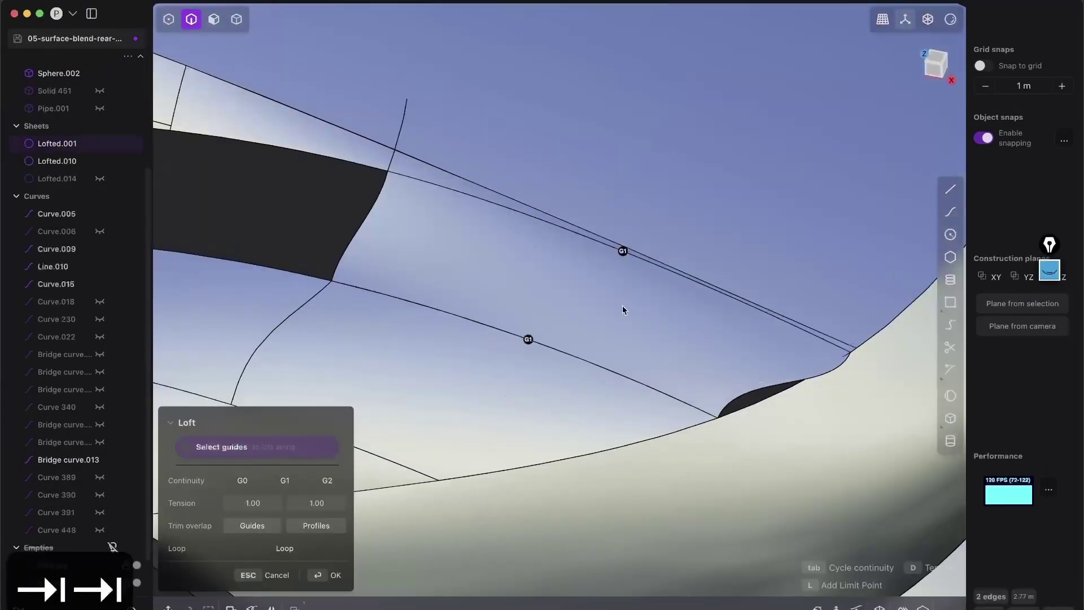
key("shift+a")
key("Tab")
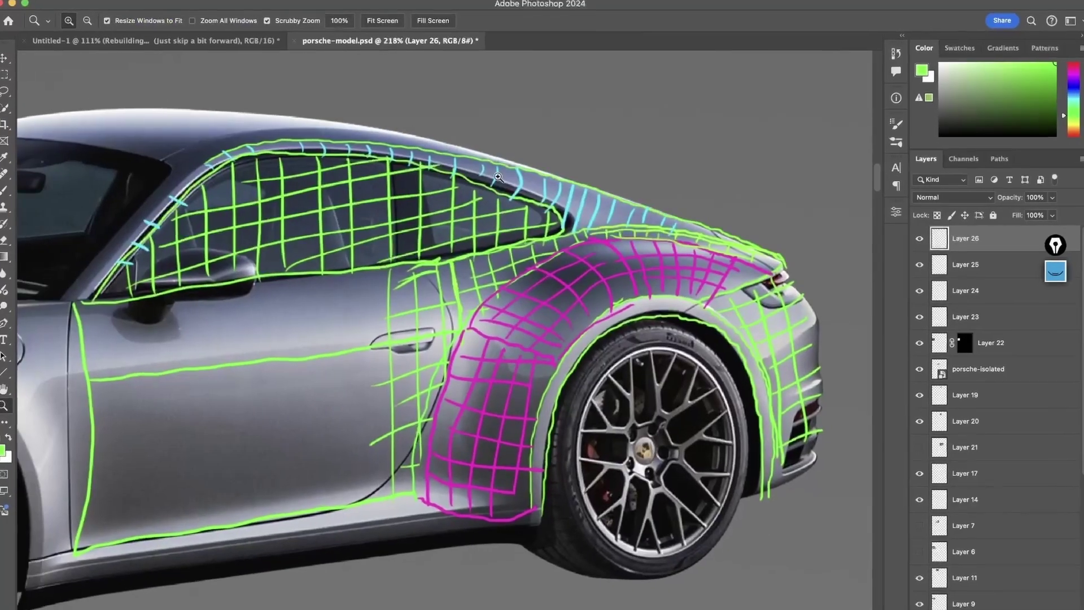